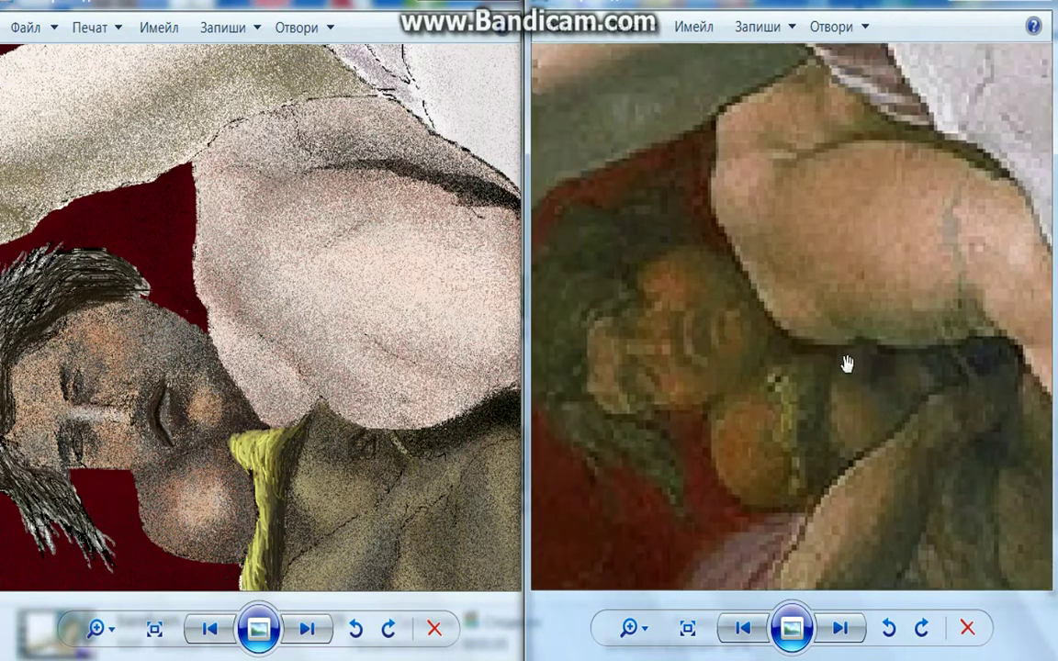
Compare the drawn reclining figure with its reference painting at a wider view
{"action": "scroll", "coordinate": [845, 361], "scroll_direction": "down", "scroll_amount": 5}
{"action": "scroll", "coordinate": [204, 338], "scroll_direction": "down", "scroll_amount": 5}
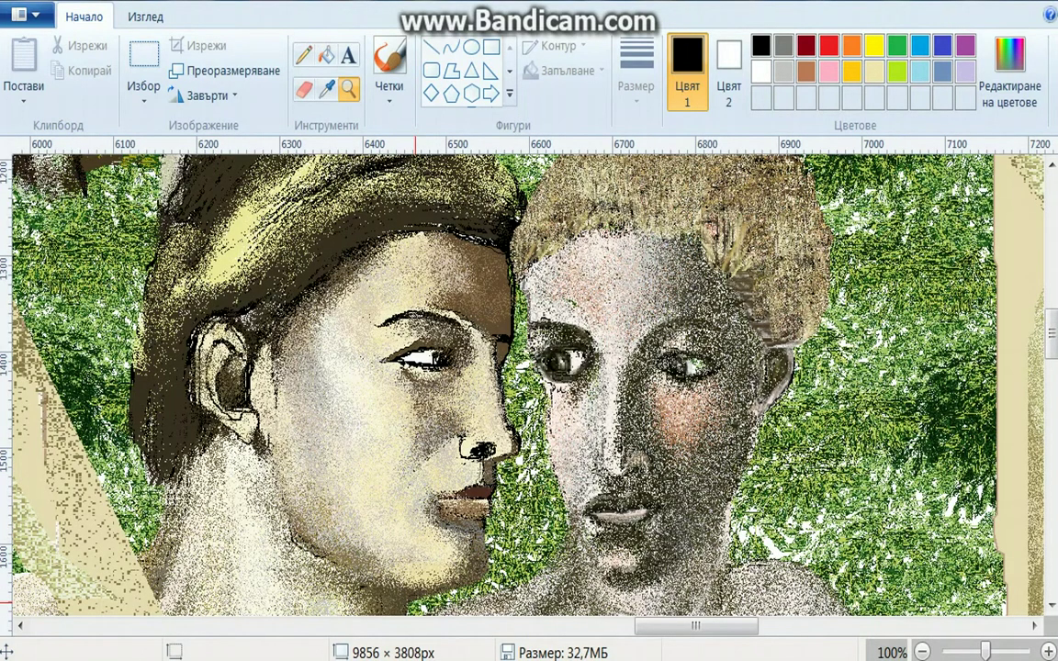
Examine the large garden drawing overall, including the two-headed snake and the bitten apples beneath the tree
{"action": "scroll", "coordinate": [484, 437], "scroll_direction": "down", "scroll_amount": 2, "text": "ctrl"}
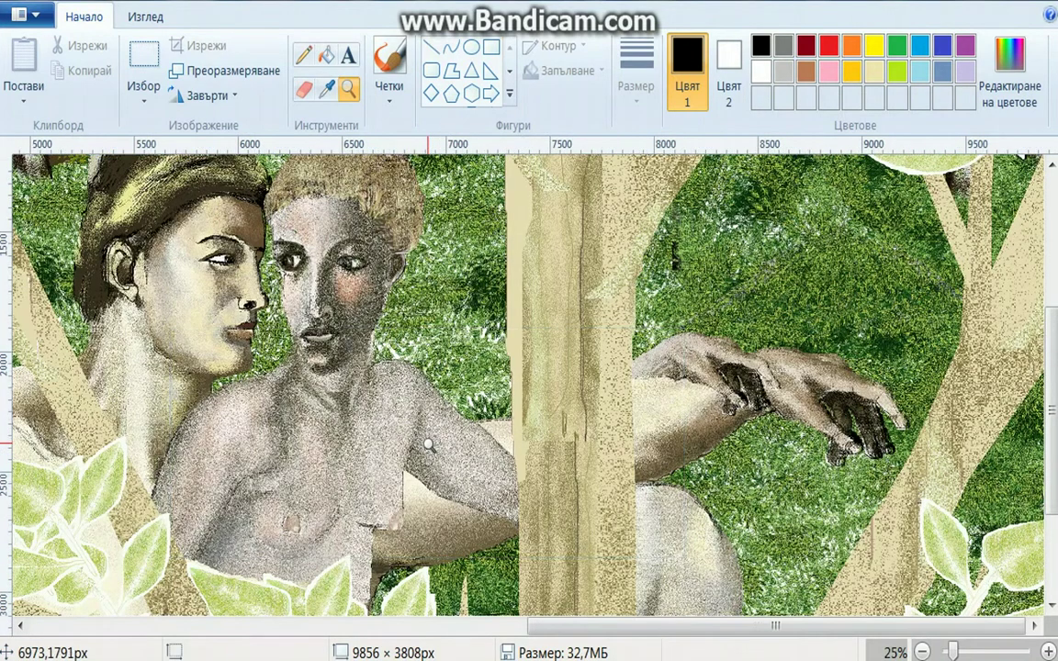
{"action": "scroll", "coordinate": [428, 444], "scroll_direction": "down", "scroll_amount": 1, "text": "ctrl"}
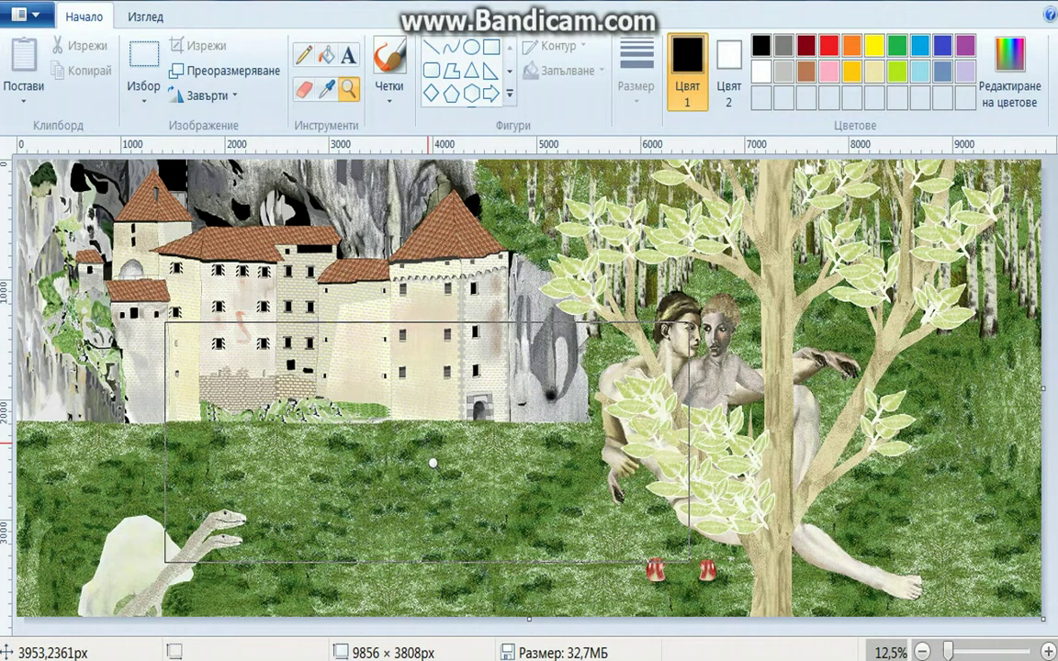
{"action": "left_click", "coordinate": [386, 400]}
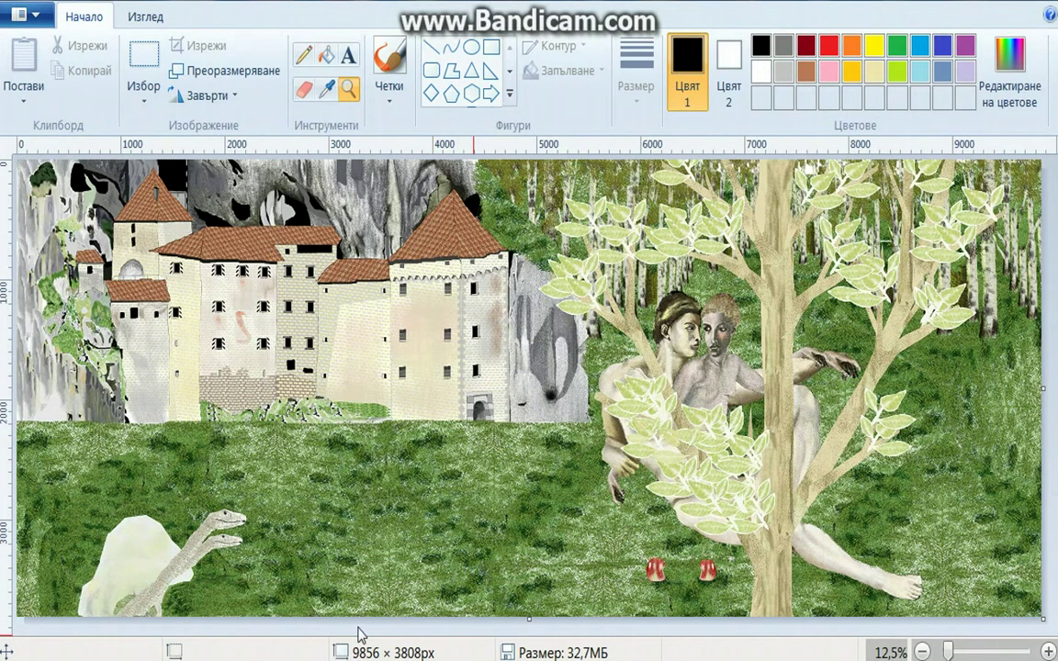
{"action": "left_click", "coordinate": [261, 537]}
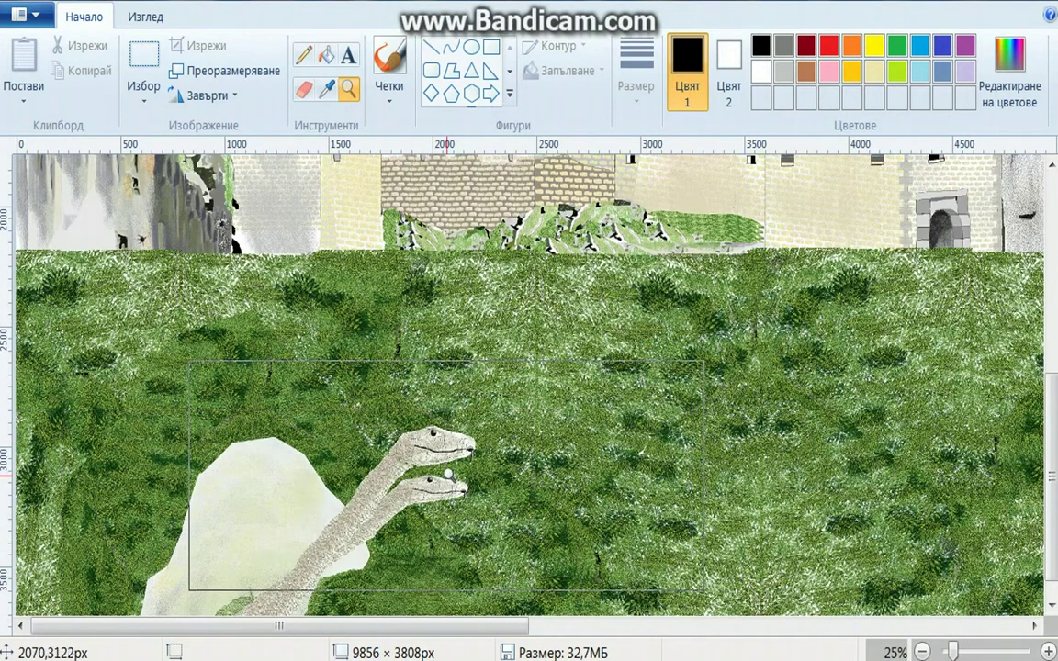
{"action": "left_click", "coordinate": [446, 474]}
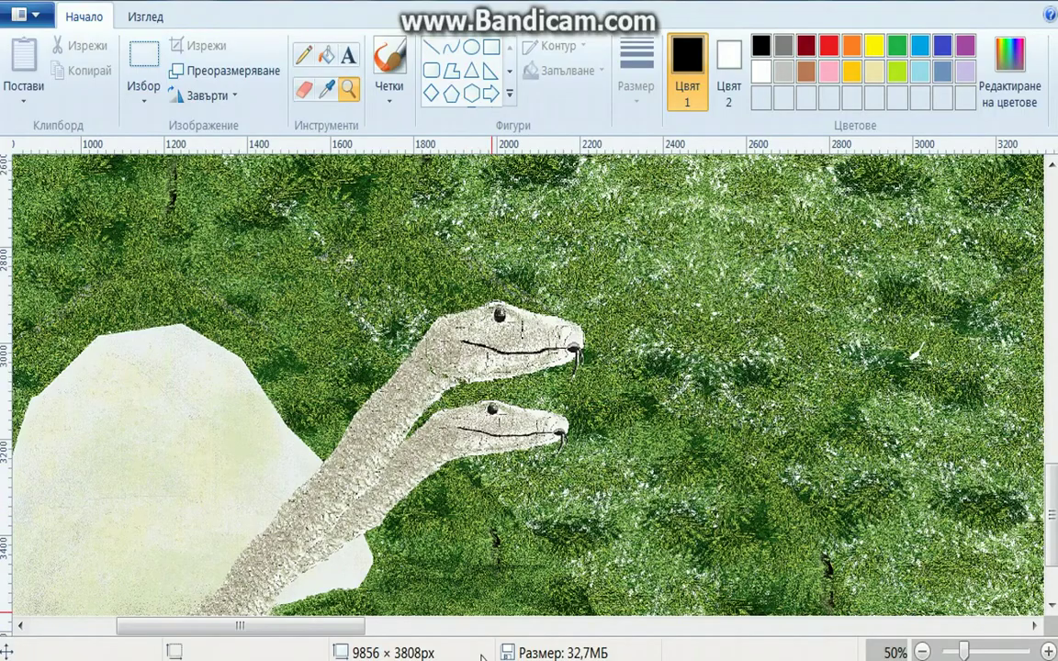
{"action": "left_click_drag", "start_coordinate": [331, 625], "coordinate": [805, 637]}
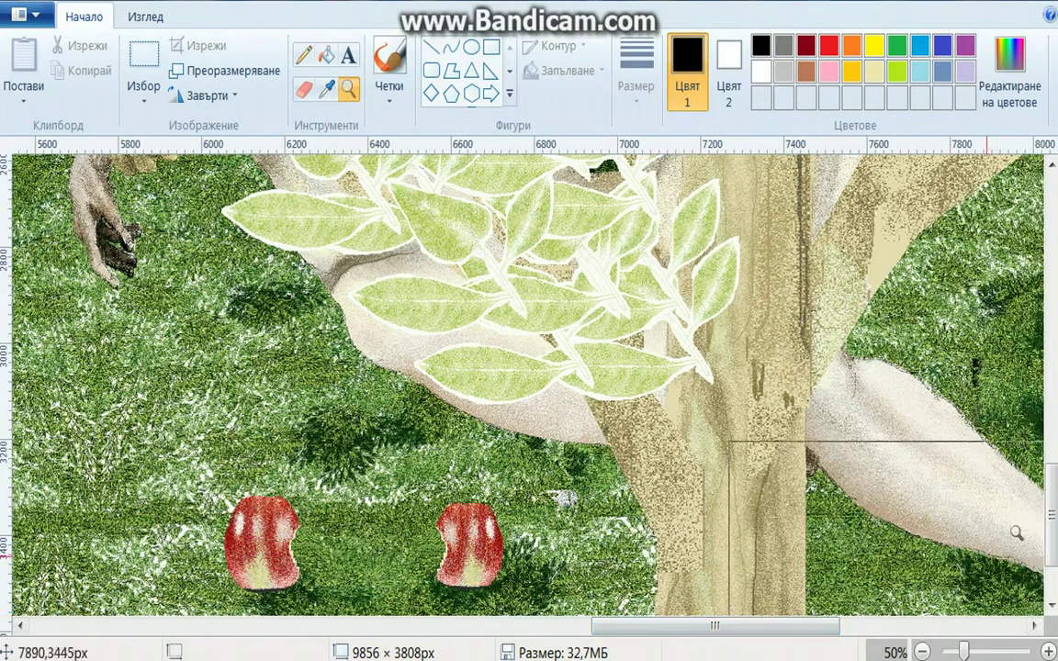
{"action": "left_click_drag", "start_coordinate": [1053, 519], "coordinate": [1053, 358]}
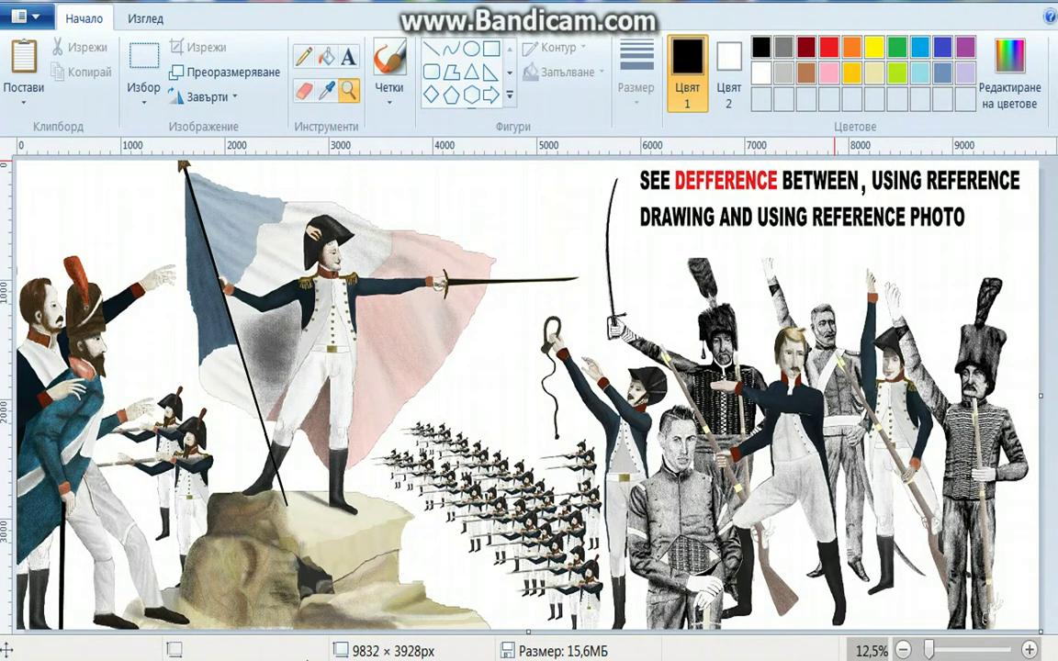
Switch to Windows Photo Viewer and inspect the soldiers beside the flagpole in the reference battle painting
{"action": "key", "text": "alt+Tab"}
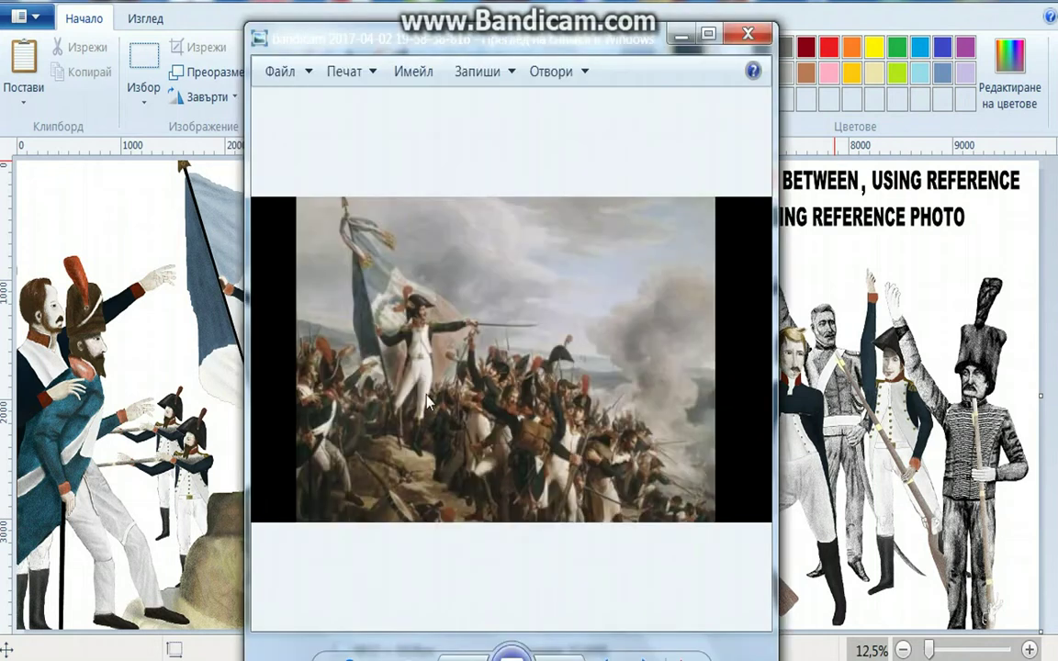
{"action": "scroll", "coordinate": [424, 391], "scroll_direction": "up", "scroll_amount": 2}
{"action": "scroll", "coordinate": [424, 391], "scroll_direction": "up", "scroll_amount": 3}
{"action": "left_click_drag", "start_coordinate": [420, 392], "coordinate": [592, 417]}
{"action": "scroll", "coordinate": [628, 328], "scroll_direction": "up", "scroll_amount": 3}
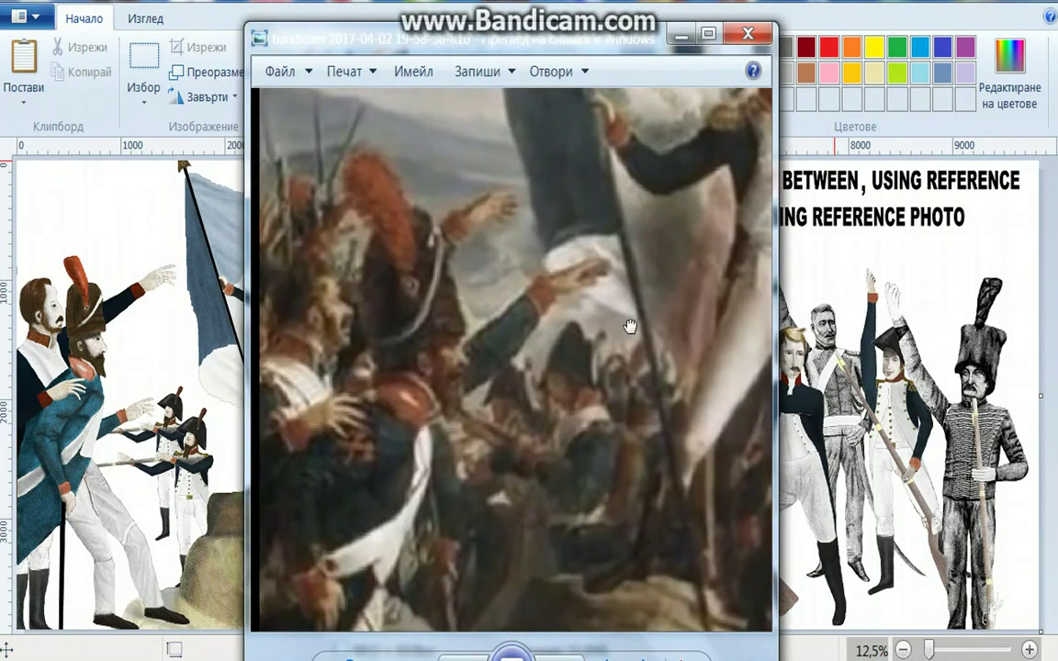
Compare the drawn soldiers with the red plume and outstretched arms in Paint against their counterparts in the reference painting
{"action": "left_click_drag", "start_coordinate": [385, 32], "coordinate": [268, 34]}
{"action": "left_click", "coordinate": [112, 340]}
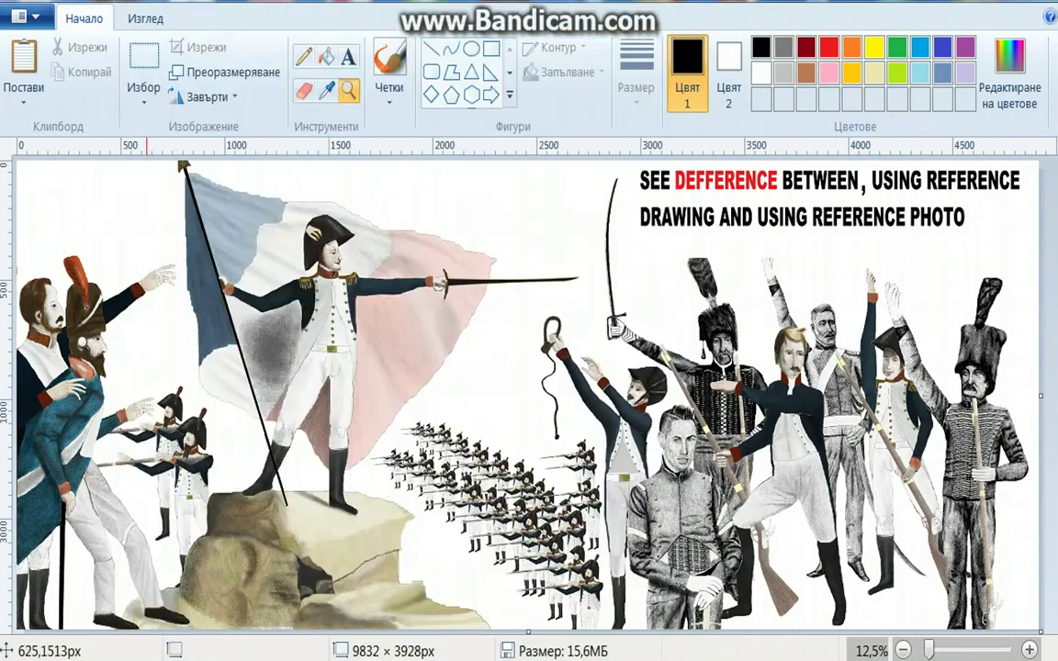
{"action": "left_click", "coordinate": [149, 368]}
{"action": "key", "text": "alt+Tab"}
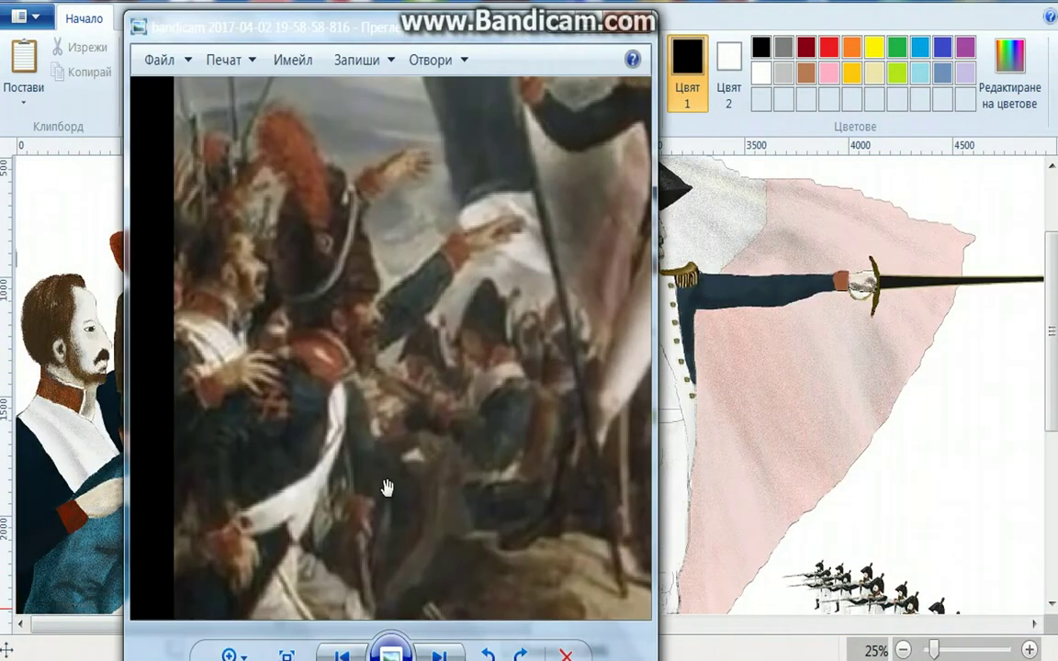
{"action": "left_click_drag", "start_coordinate": [285, 27], "coordinate": [385, 48]}
{"action": "left_click_drag", "start_coordinate": [389, 397], "coordinate": [388, 436]}
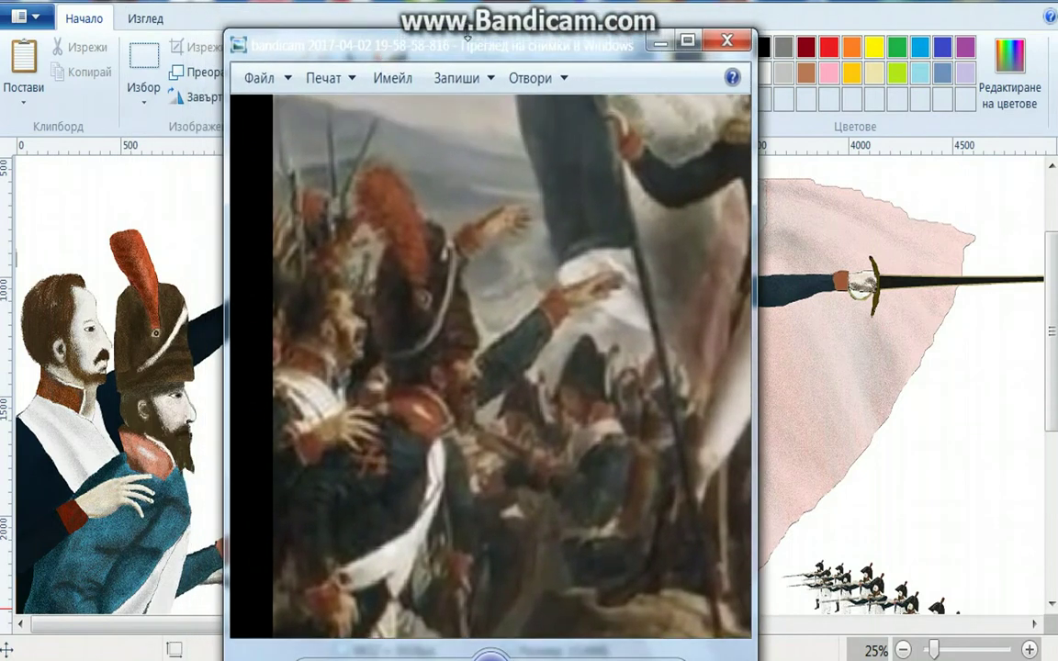
Compare the central officer holding the flag and sword in the reference painting with the drawn officer
{"action": "left_click_drag", "start_coordinate": [446, 43], "coordinate": [158, 43]}
{"action": "left_click_drag", "start_coordinate": [223, 251], "coordinate": [180, 328]}
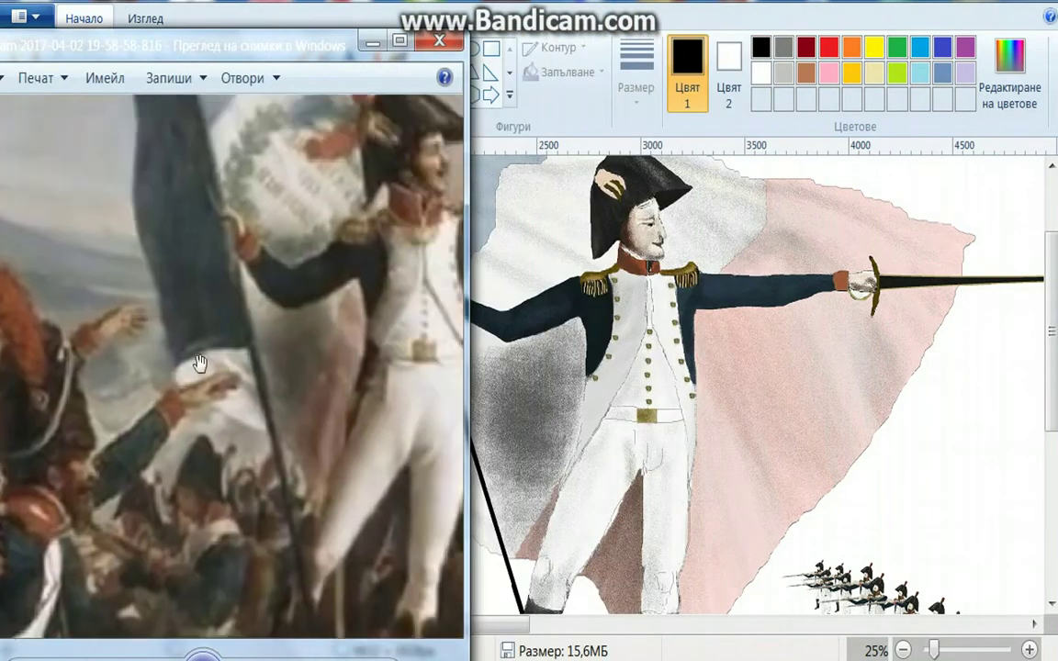
{"action": "mouse_move", "coordinate": [290, 389]}
{"action": "left_mouse_down"}
{"action": "mouse_move", "coordinate": [231, 344]}
{"action": "mouse_move", "coordinate": [158, 380]}
{"action": "left_mouse_up"}
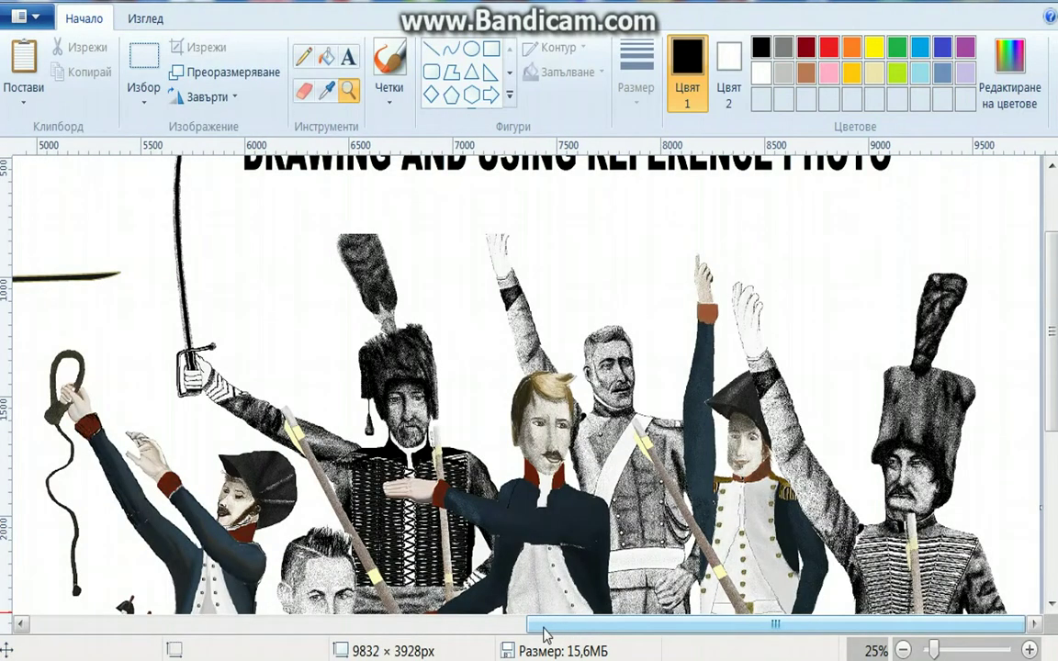
Compare the drawn soldier in the black hat with both arms raised against the matching crowd in the reference painting
{"action": "left_click_drag", "start_coordinate": [544, 634], "coordinate": [538, 633]}
{"action": "key", "text": "alt+Tab"}
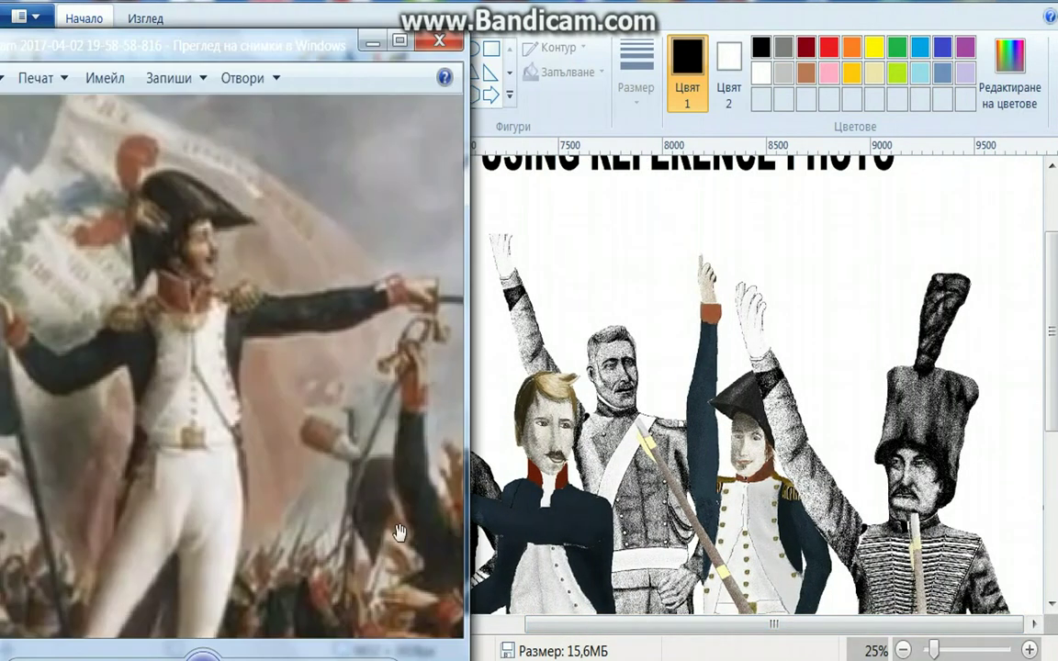
{"action": "scroll", "coordinate": [174, 202], "scroll_direction": "up", "scroll_amount": 2}
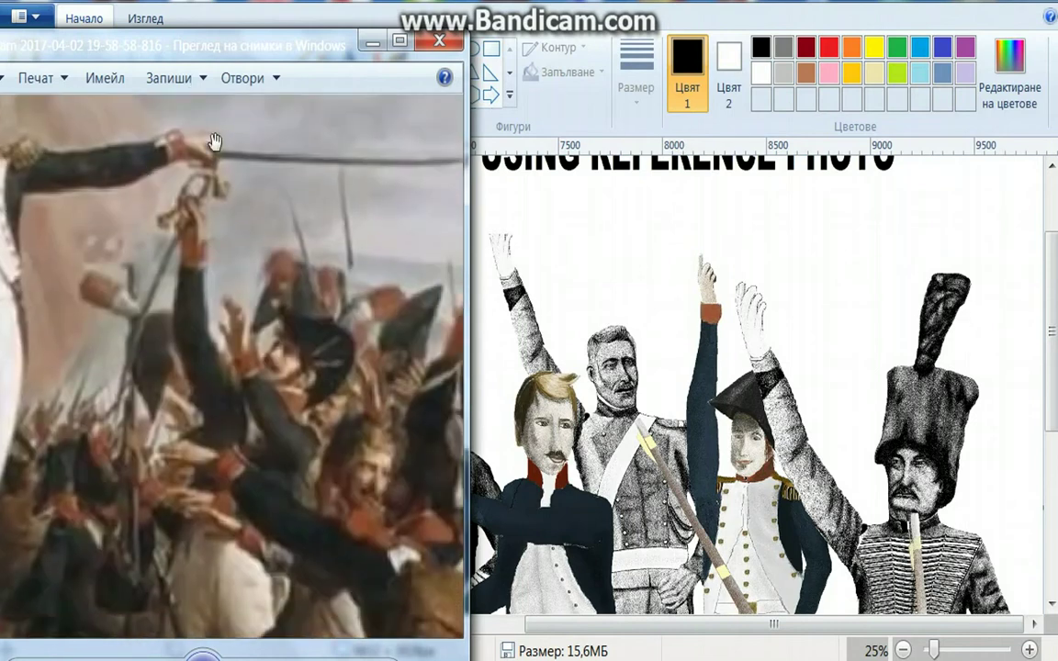
{"action": "left_click_drag", "start_coordinate": [167, 53], "coordinate": [571, 99]}
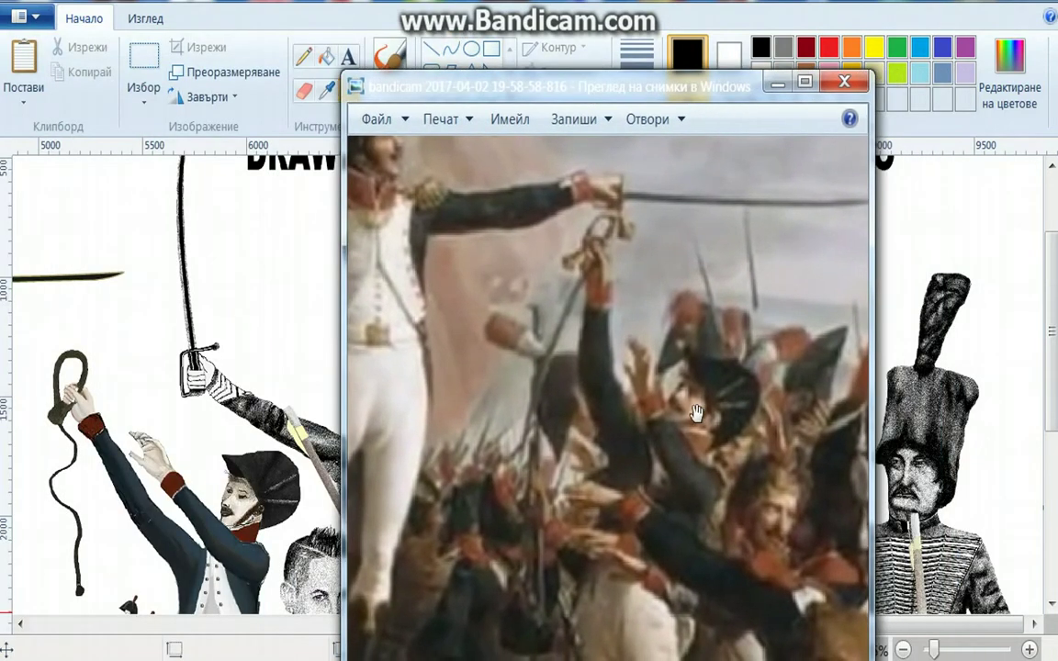
{"action": "left_click_drag", "start_coordinate": [643, 423], "coordinate": [467, 507]}
{"action": "left_click_drag", "start_coordinate": [448, 86], "coordinate": [399, 67]}
{"action": "scroll", "coordinate": [434, 439], "scroll_direction": "up", "scroll_amount": 2}
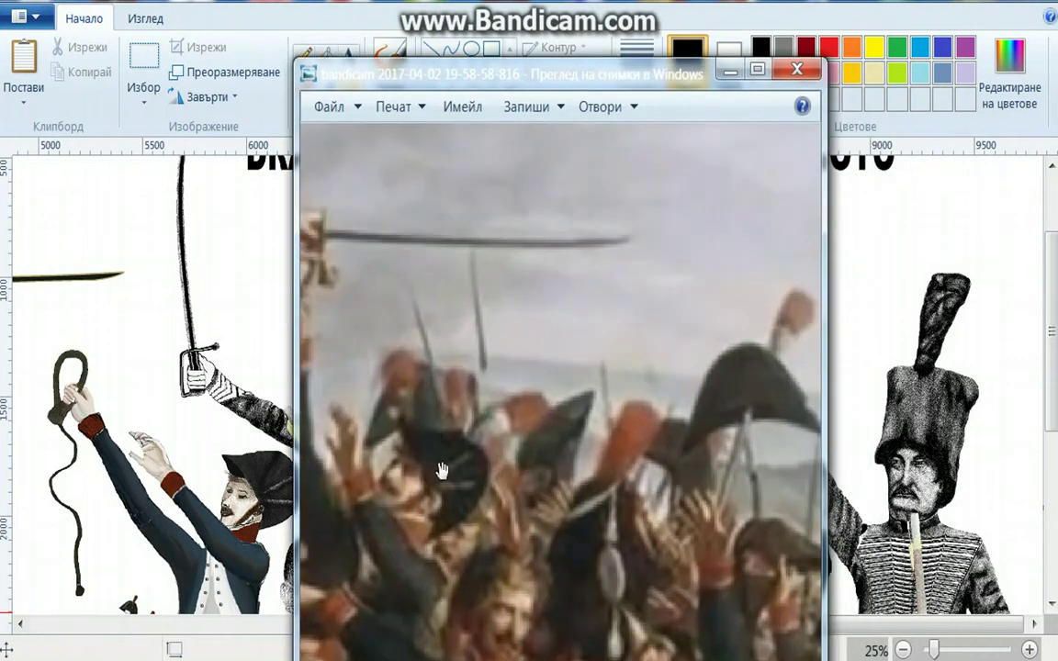
{"action": "left_click_drag", "start_coordinate": [454, 77], "coordinate": [487, 65]}
{"action": "left_click_drag", "start_coordinate": [546, 481], "coordinate": [602, 372]}
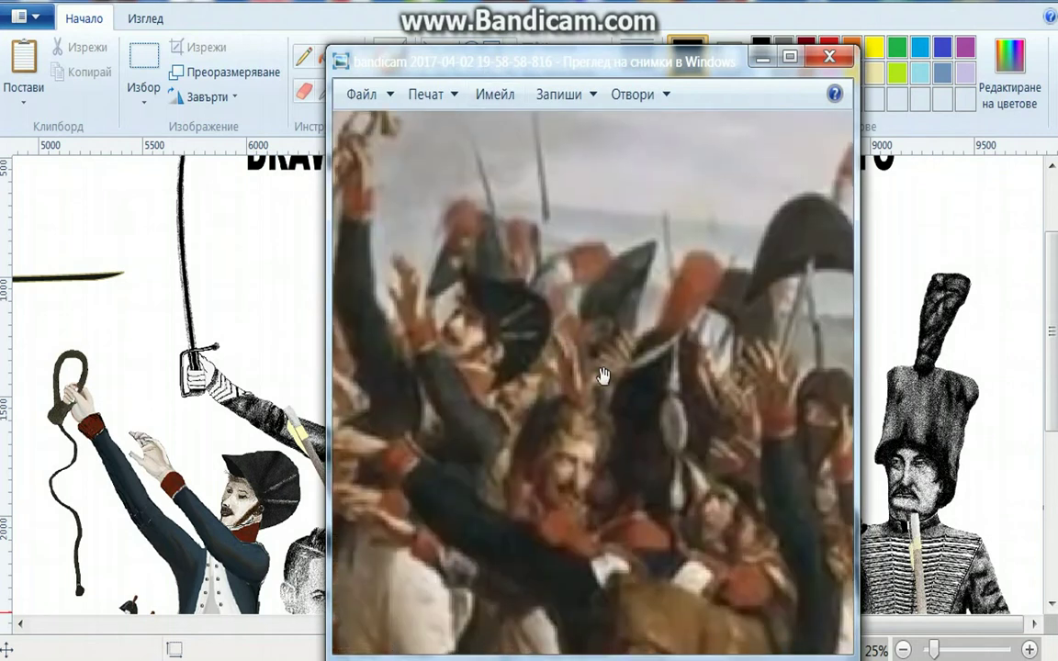
Compare the drawn blond soldier with the outstretched arm against his counterpart in the reference painting
{"action": "left_click_drag", "start_coordinate": [591, 75], "coordinate": [240, 47]}
{"action": "left_click_drag", "start_coordinate": [210, 372], "coordinate": [431, 413]}
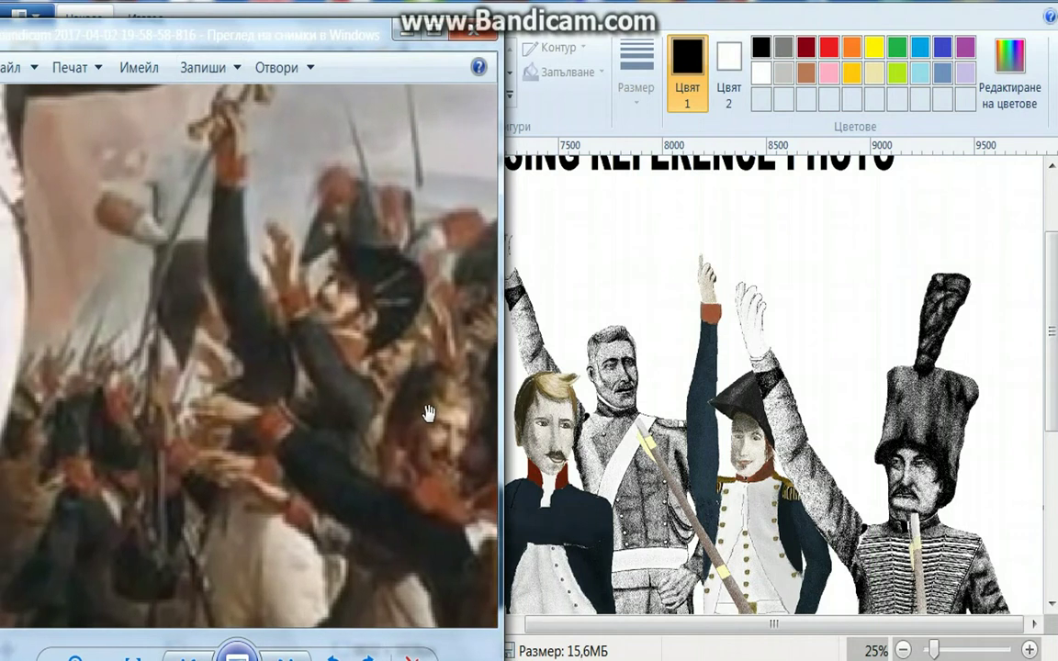
{"action": "scroll", "coordinate": [431, 413], "scroll_direction": "up", "scroll_amount": 2}
{"action": "scroll", "coordinate": [393, 403], "scroll_direction": "up", "scroll_amount": 1}
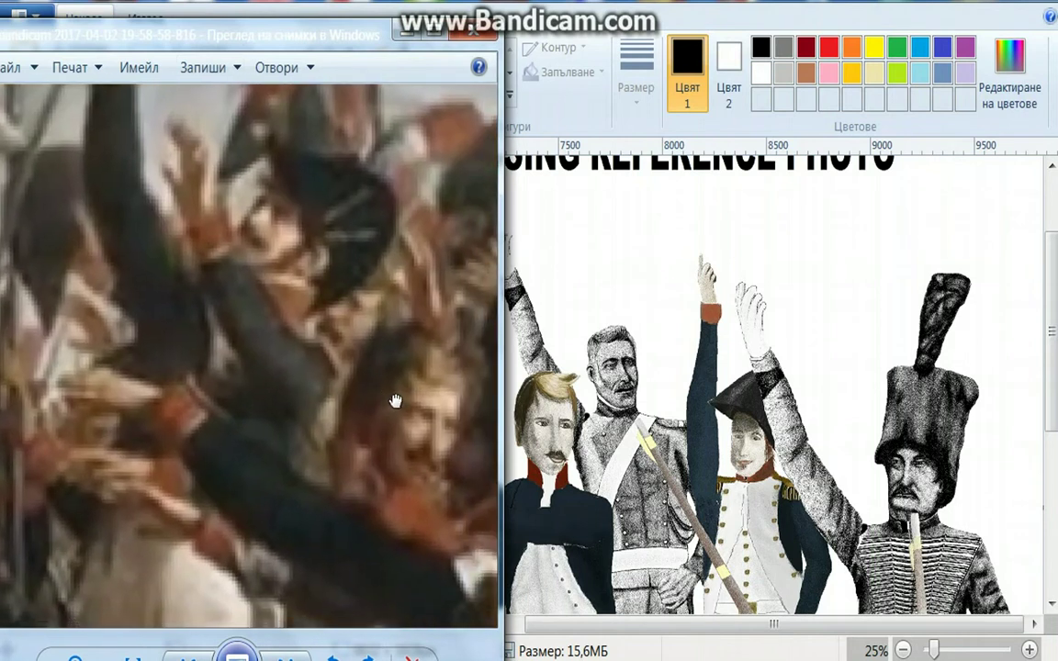
{"action": "mouse_move", "coordinate": [395, 402]}
{"action": "left_mouse_down"}
{"action": "mouse_move", "coordinate": [344, 396]}
{"action": "mouse_move", "coordinate": [338, 437]}
{"action": "mouse_move", "coordinate": [243, 402]}
{"action": "mouse_move", "coordinate": [269, 393]}
{"action": "left_mouse_up"}
{"action": "left_click_drag", "start_coordinate": [288, 40], "coordinate": [513, 76]}
{"action": "left_click_drag", "start_coordinate": [637, 449], "coordinate": [581, 413]}
{"action": "mouse_move", "coordinate": [511, 72]}
{"action": "left_mouse_down"}
{"action": "mouse_move", "coordinate": [460, 61]}
{"action": "mouse_move", "coordinate": [525, 72]}
{"action": "left_mouse_up"}
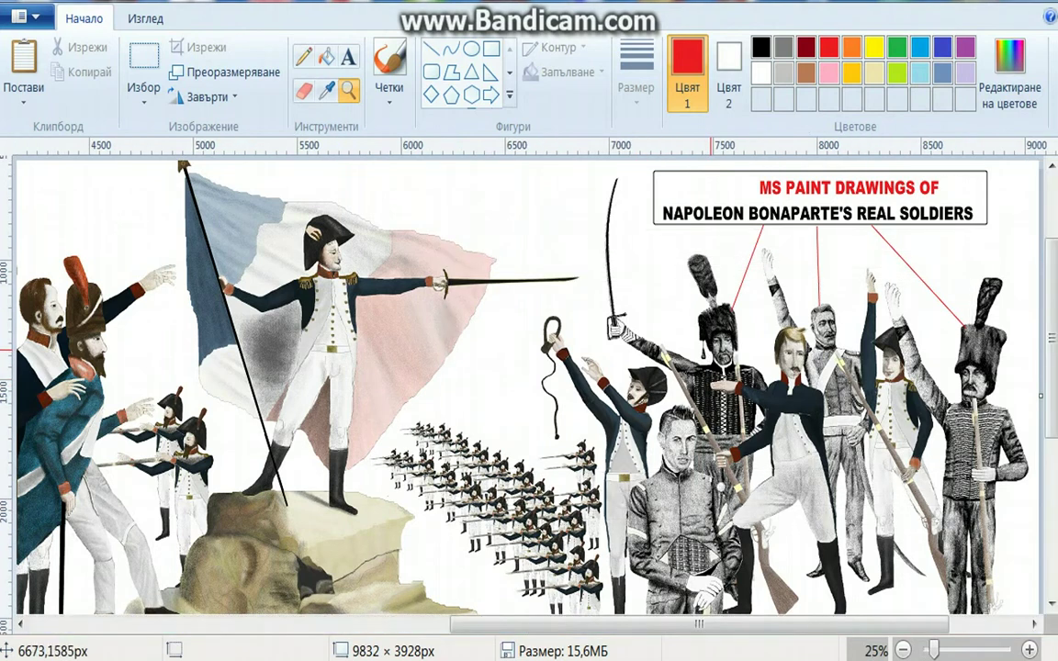
Inspect the drawn hussar in the plumed fur hat and magnify the matching reference photograph
{"action": "left_click", "coordinate": [700, 357]}
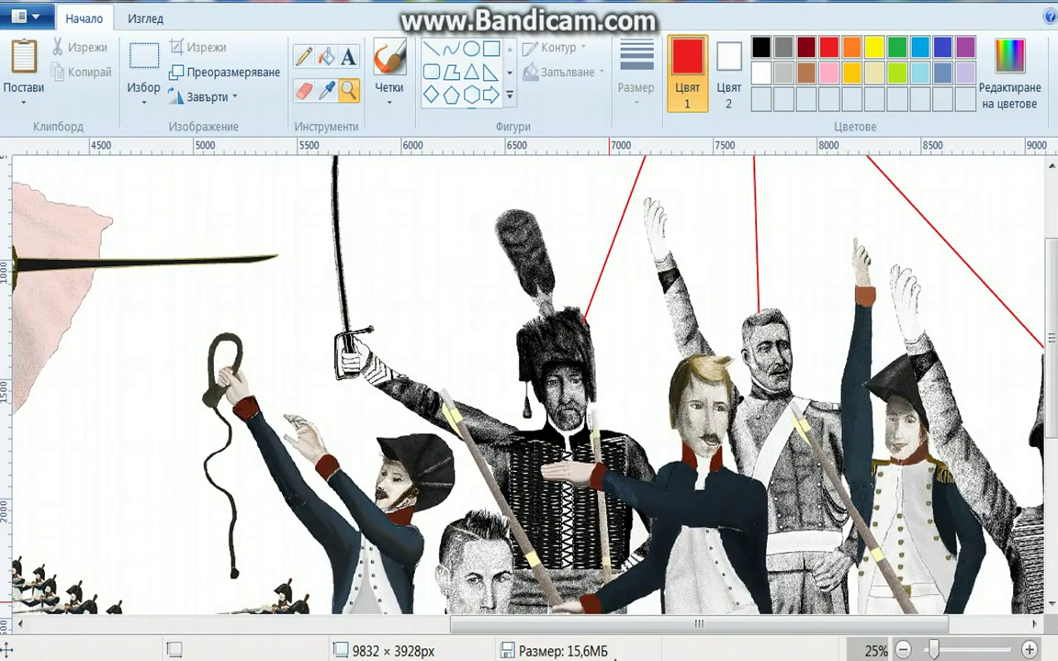
{"action": "left_click", "coordinate": [547, 377]}
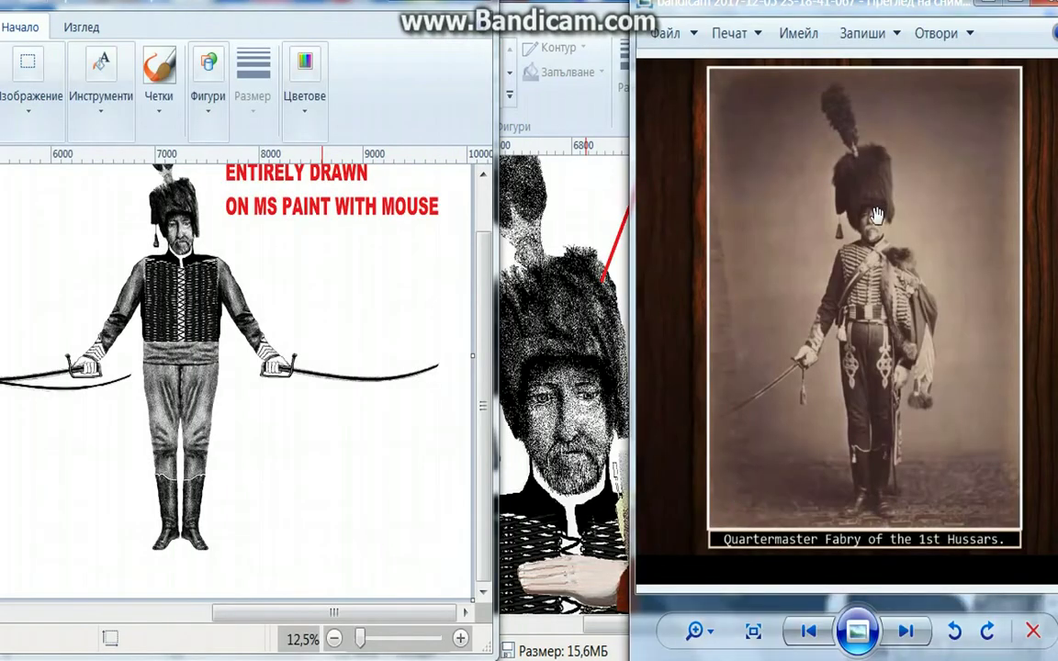
{"action": "scroll", "coordinate": [877, 215], "scroll_direction": "up", "scroll_amount": 2}
{"action": "scroll", "coordinate": [790, 275], "scroll_direction": "up", "scroll_amount": 1}
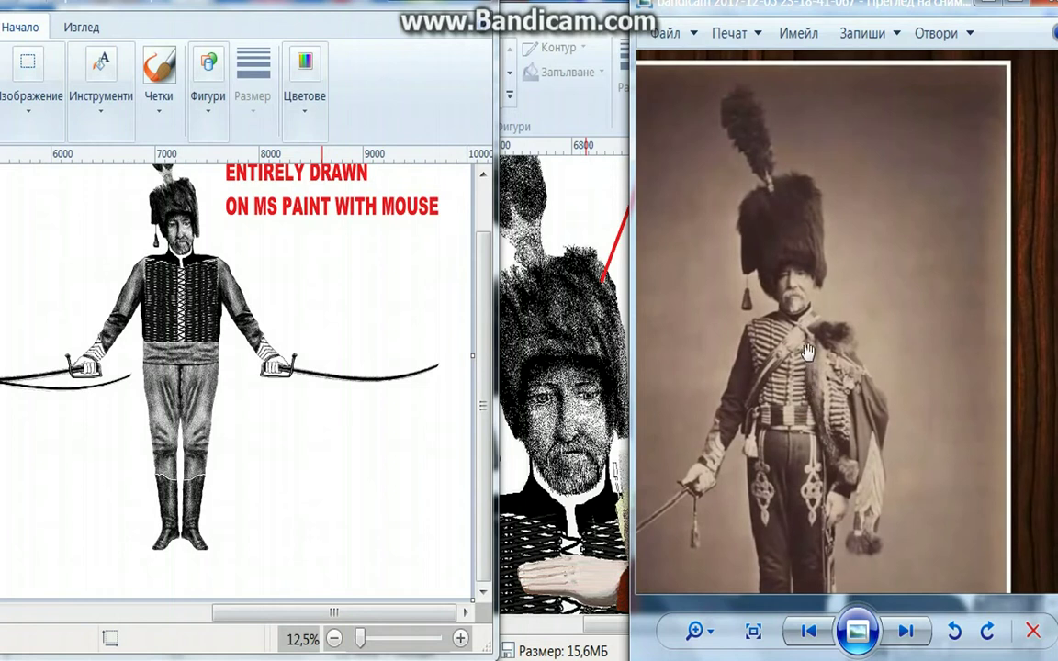
{"action": "scroll", "coordinate": [804, 347], "scroll_direction": "up", "scroll_amount": 2}
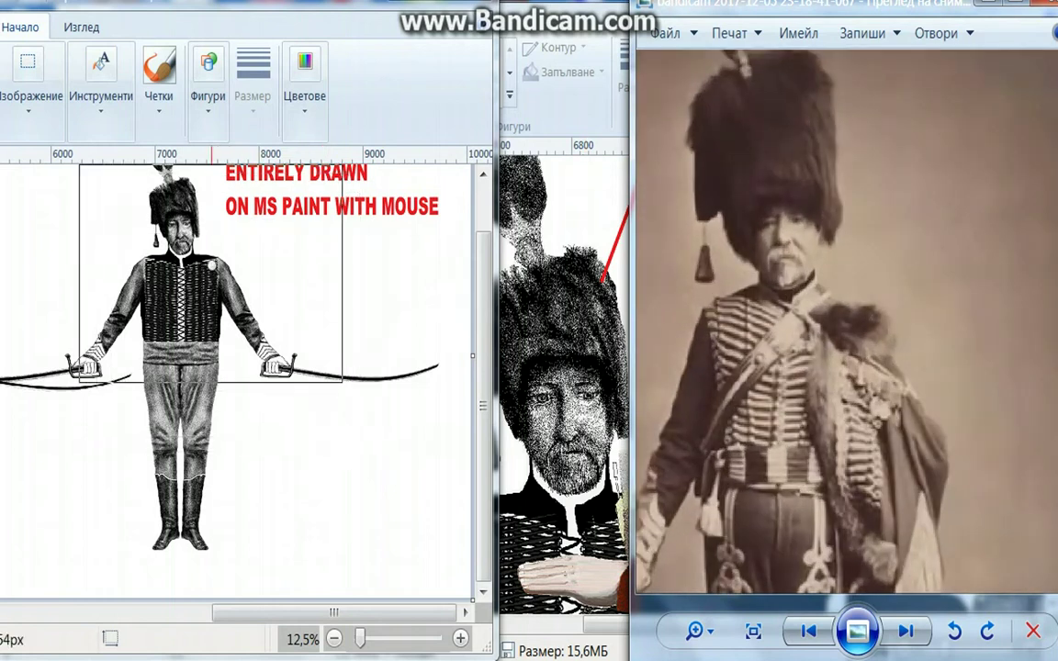
Compare the hussar's face and fur hat closely between the full-figure Paint drawing and the photograph
{"action": "left_click", "coordinate": [202, 303]}
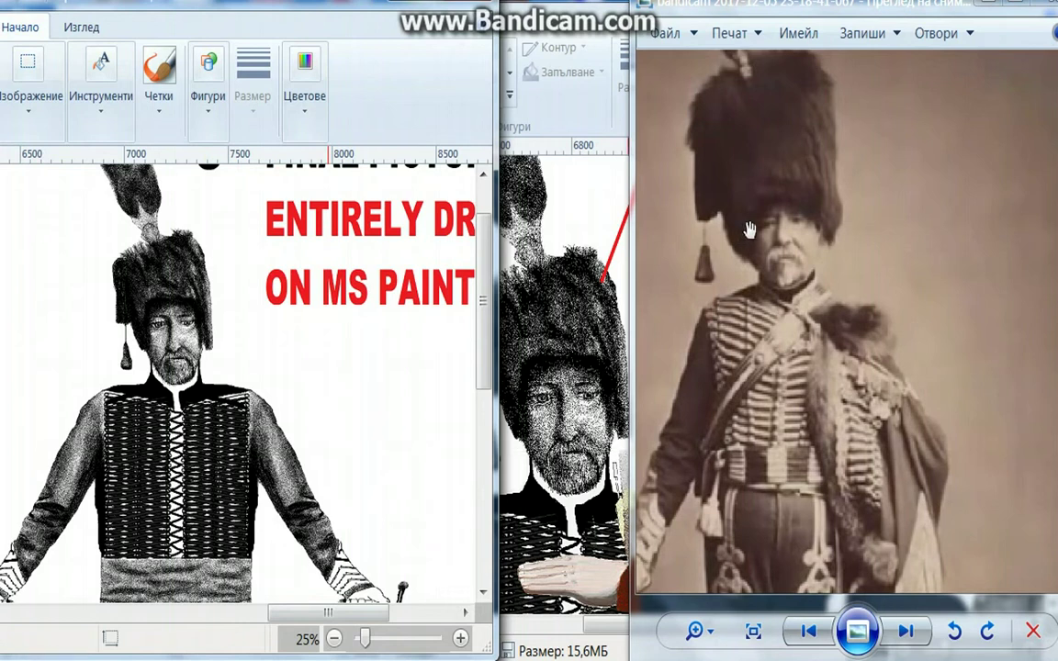
{"action": "scroll", "coordinate": [753, 230], "scroll_direction": "up", "scroll_amount": 4}
{"action": "scroll", "coordinate": [764, 378], "scroll_direction": "up", "scroll_amount": 1}
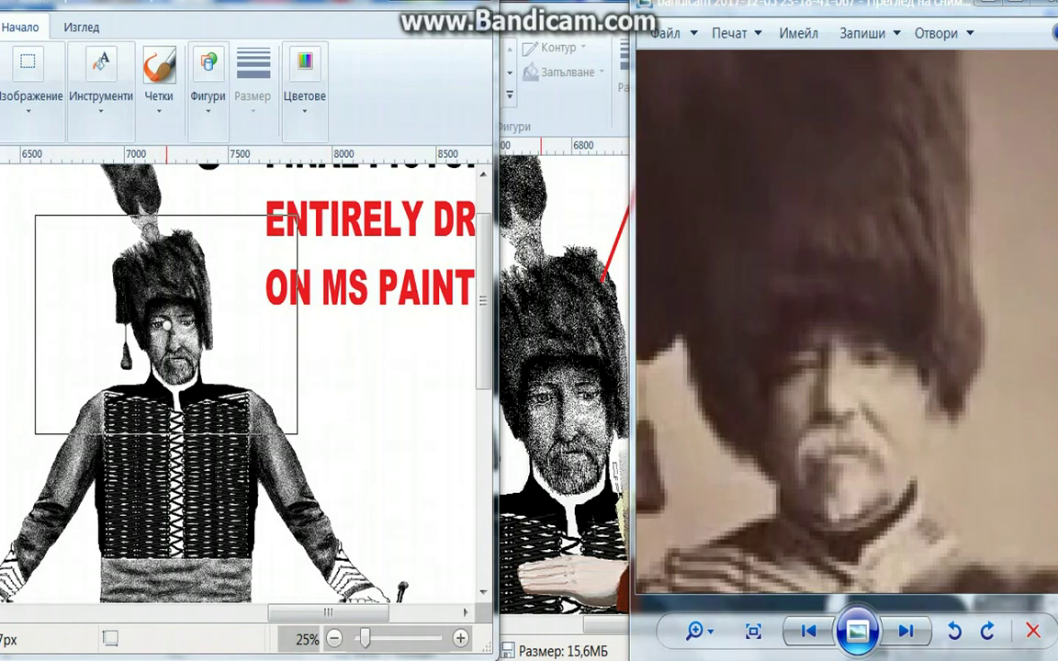
{"action": "left_click", "coordinate": [171, 321]}
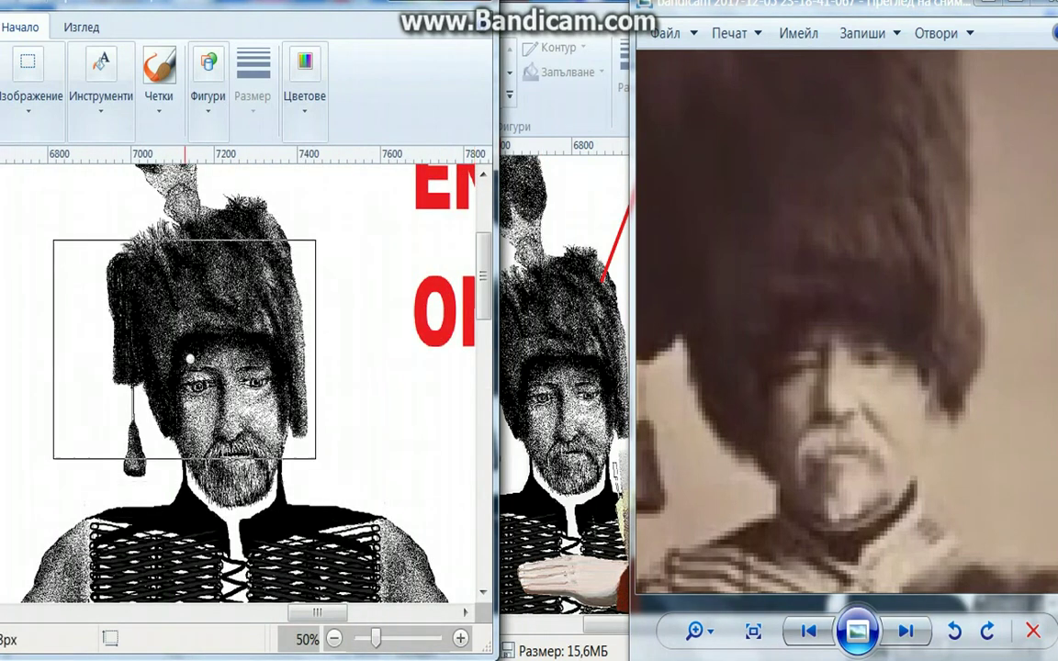
{"action": "left_click", "coordinate": [212, 340]}
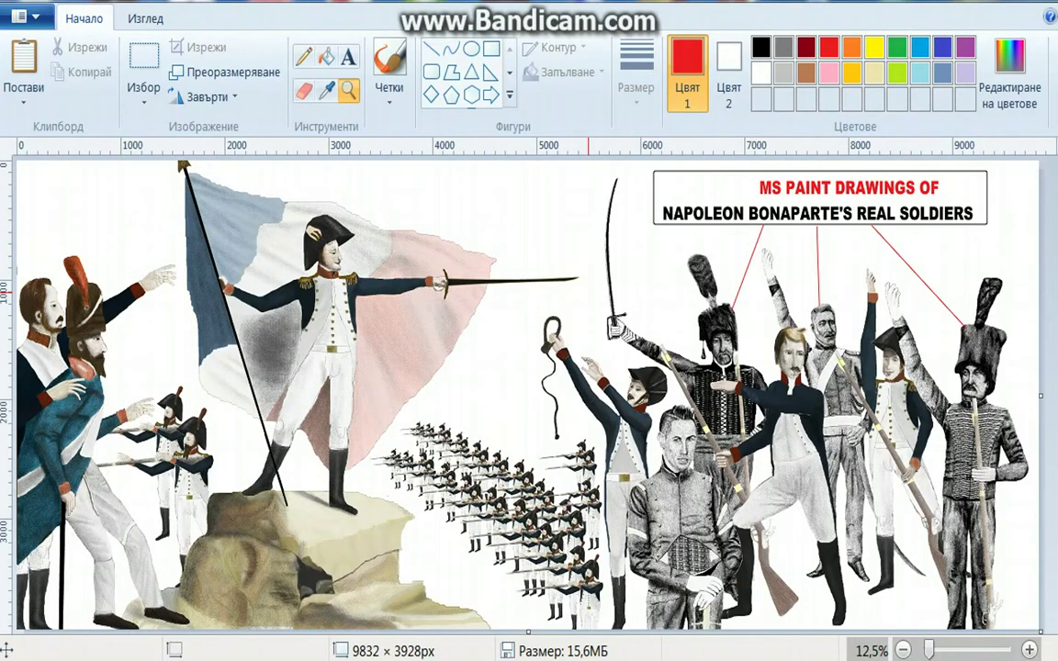
Compare the drawn bareheaded soldier with the white shoulder belt against his reference photograph, focusing on the face and uniform
{"action": "left_click", "coordinate": [848, 332]}
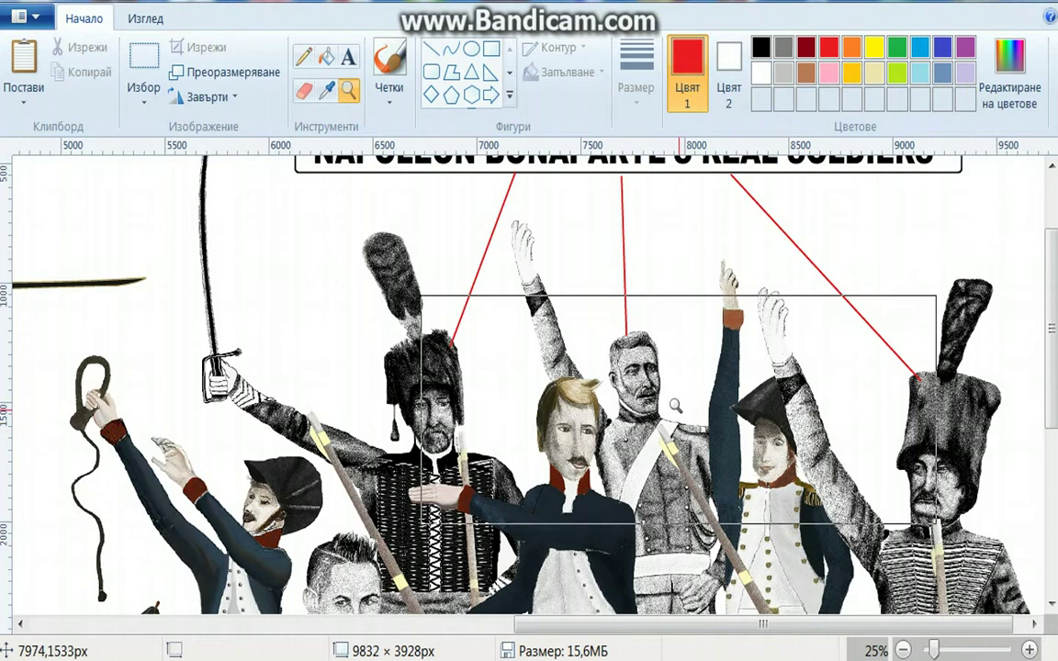
{"action": "left_click", "coordinate": [675, 405]}
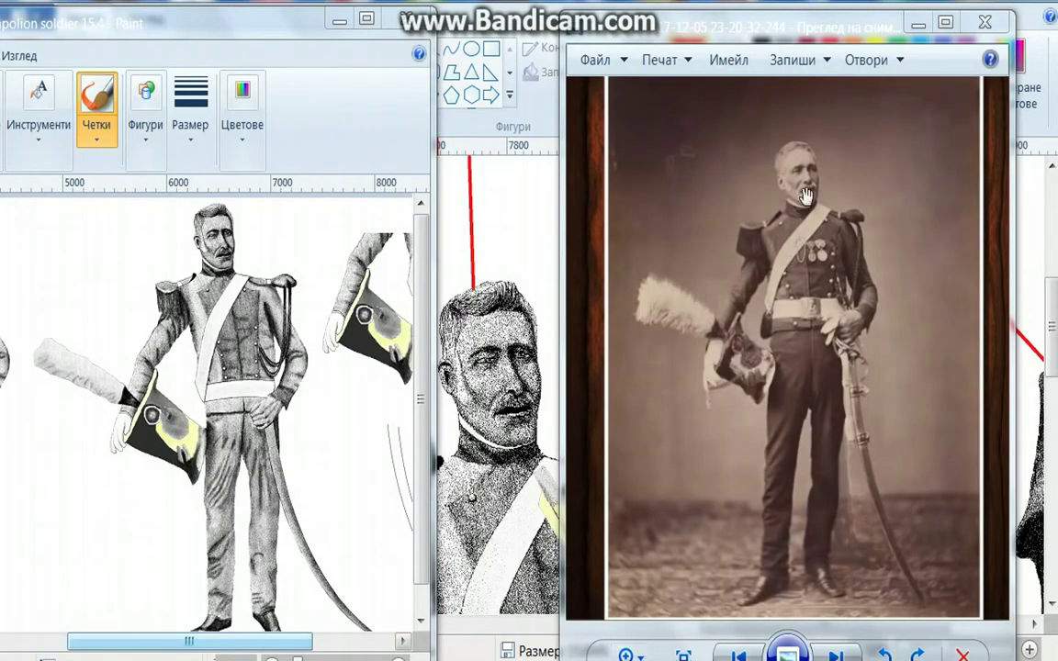
{"action": "scroll", "coordinate": [800, 207], "scroll_direction": "up", "scroll_amount": 3}
{"action": "scroll", "coordinate": [800, 207], "scroll_direction": "down", "scroll_amount": 2}
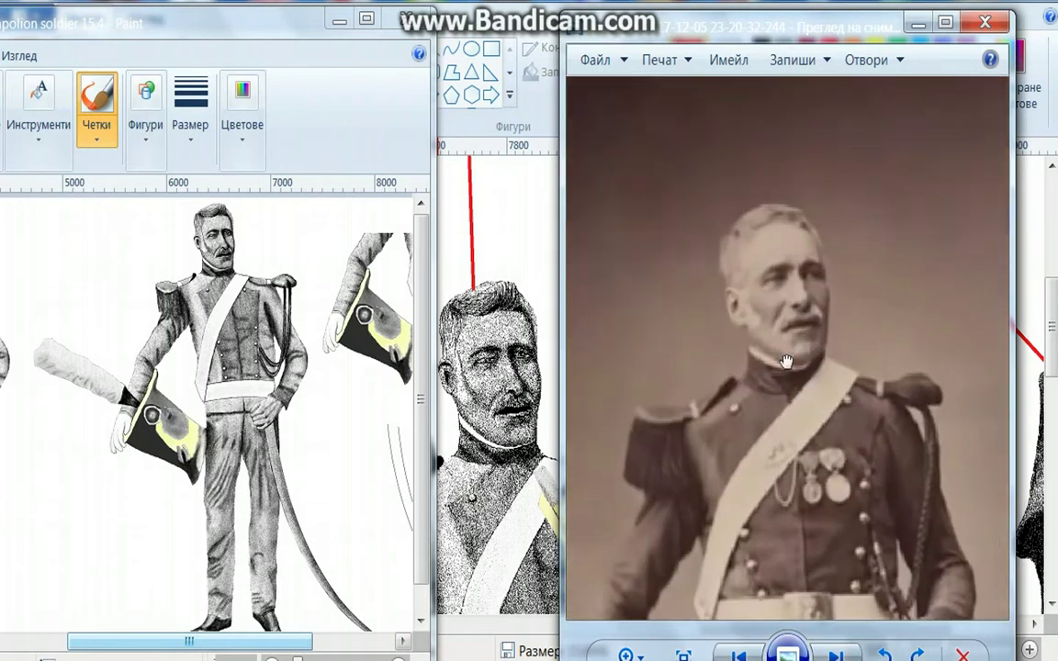
{"action": "scroll", "coordinate": [784, 367], "scroll_direction": "up", "scroll_amount": 3}
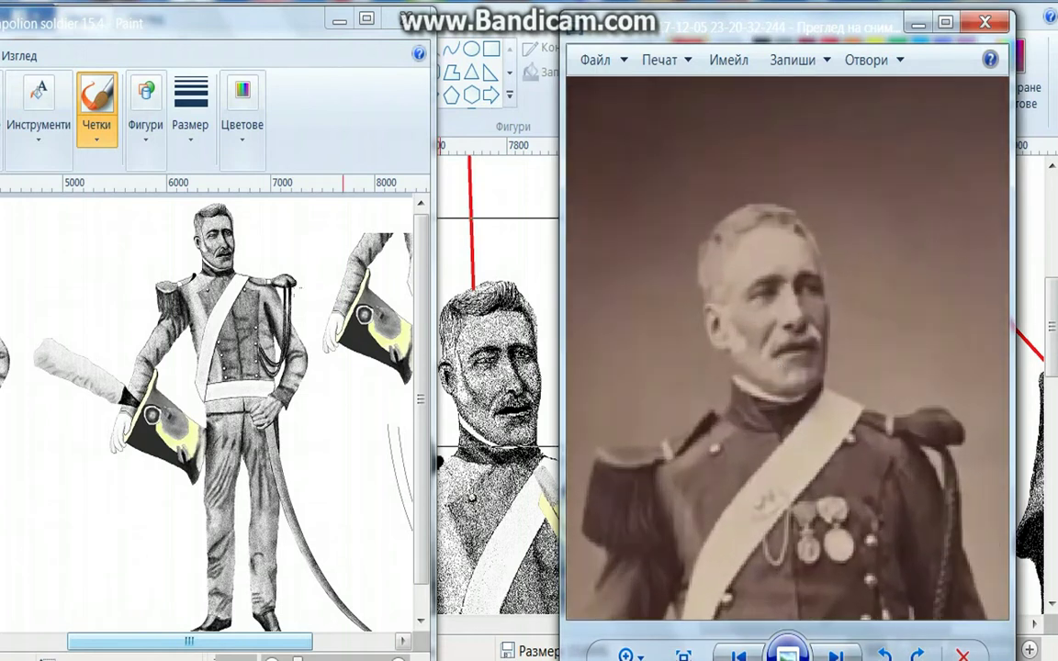
Magnify the full-figure drawing of the bareheaded soldier and his reference photograph to compare their faces up close
{"action": "left_click", "coordinate": [211, 28]}
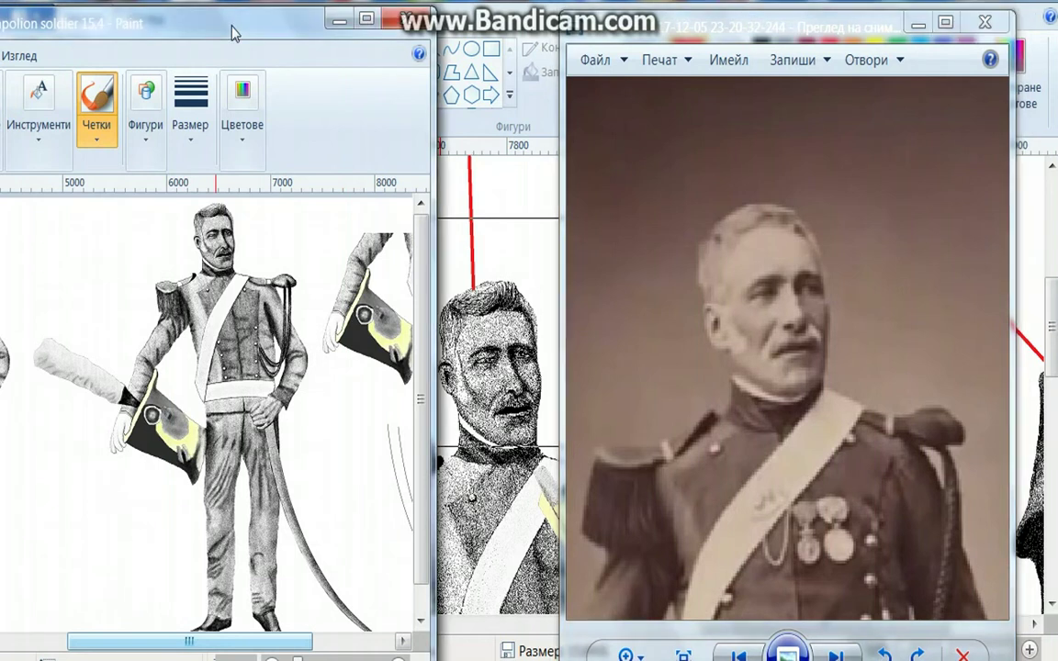
{"action": "left_click", "coordinate": [39, 133]}
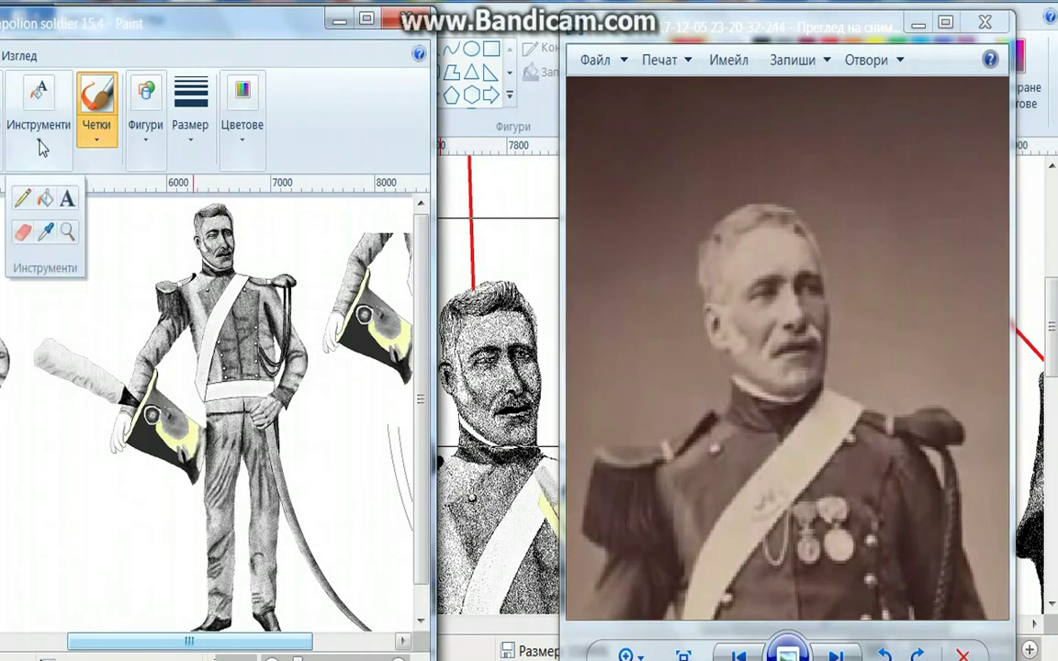
{"action": "left_click", "coordinate": [69, 232]}
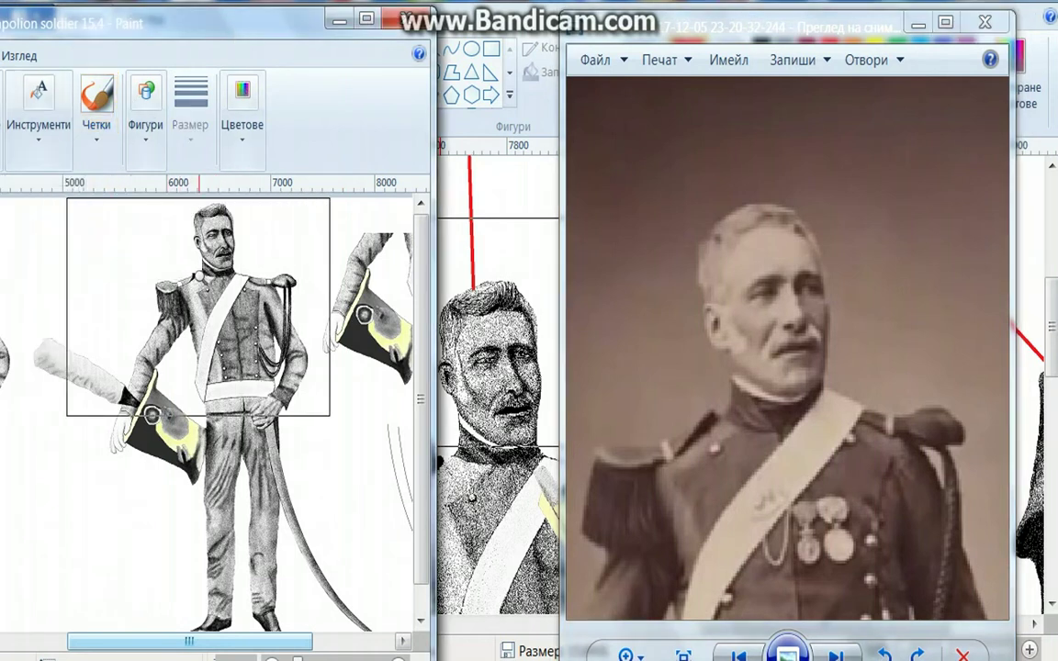
{"action": "left_click", "coordinate": [179, 293]}
{"action": "mouse_move", "coordinate": [242, 659]}
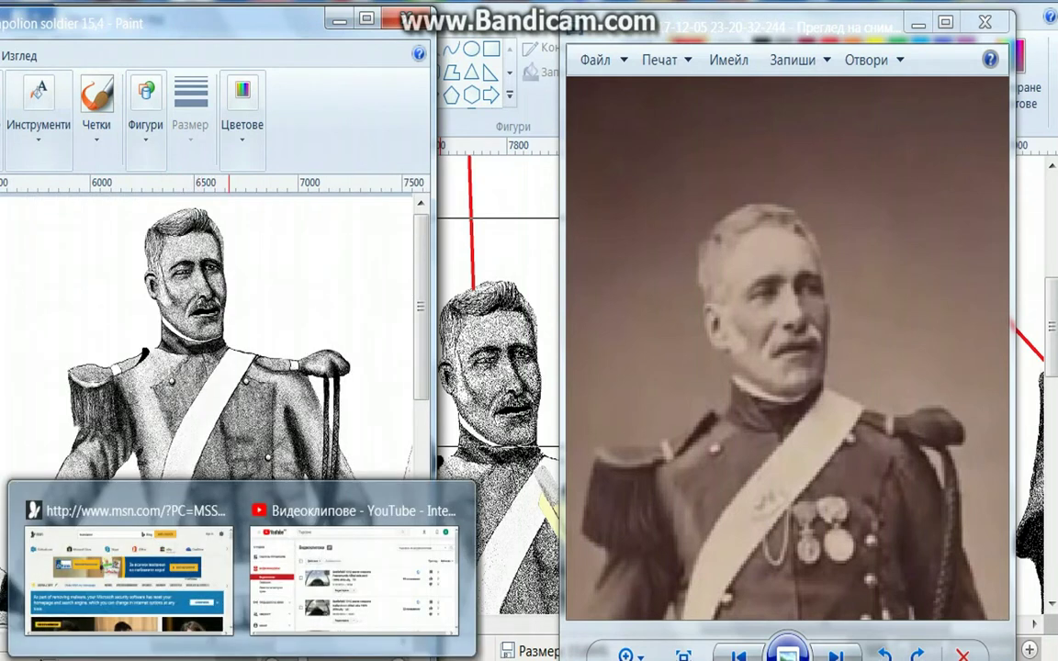
{"action": "scroll", "coordinate": [652, 328], "scroll_direction": "up", "scroll_amount": 4}
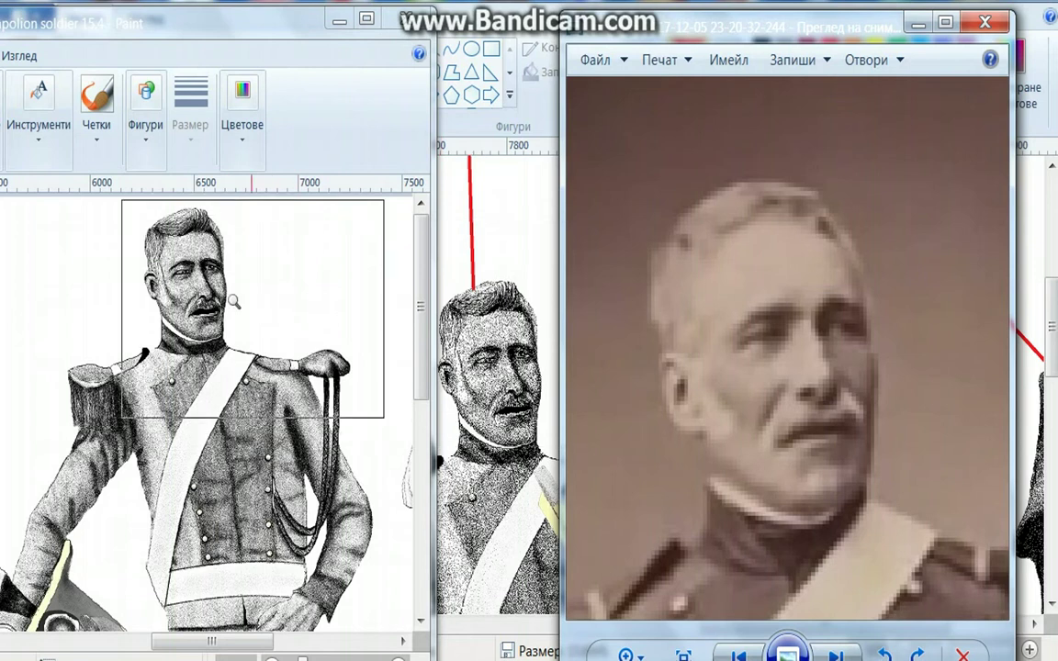
{"action": "left_click", "coordinate": [196, 302]}
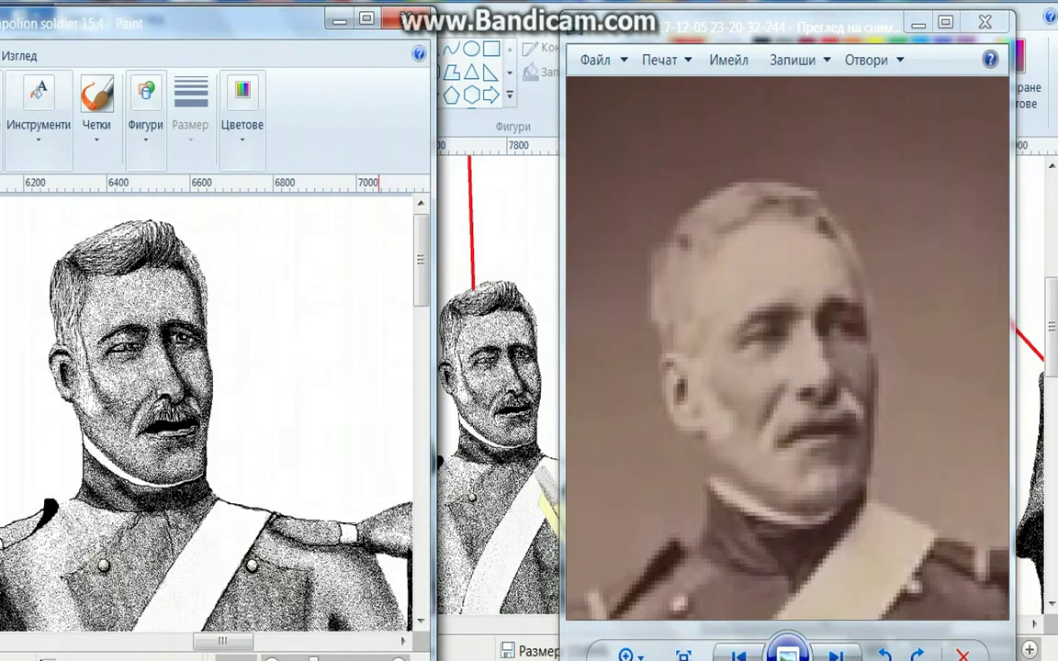
{"action": "left_click", "coordinate": [138, 364]}
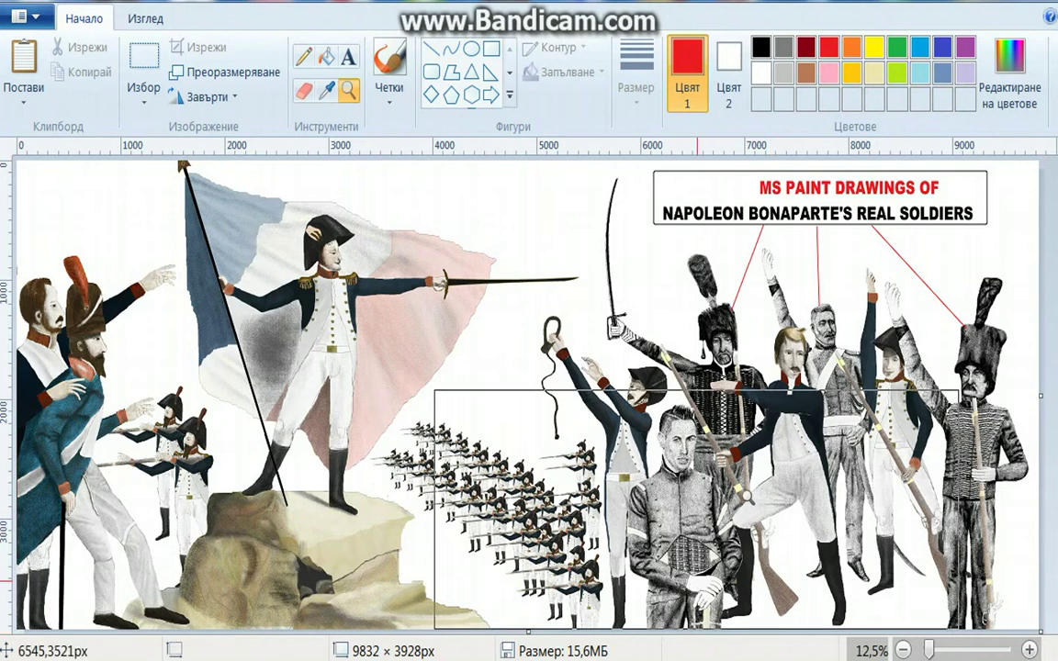
Magnify the far-right hussar in the group drawing and the 7th Hussars photograph around the fur hat and upper body
{"action": "left_click", "coordinate": [932, 412]}
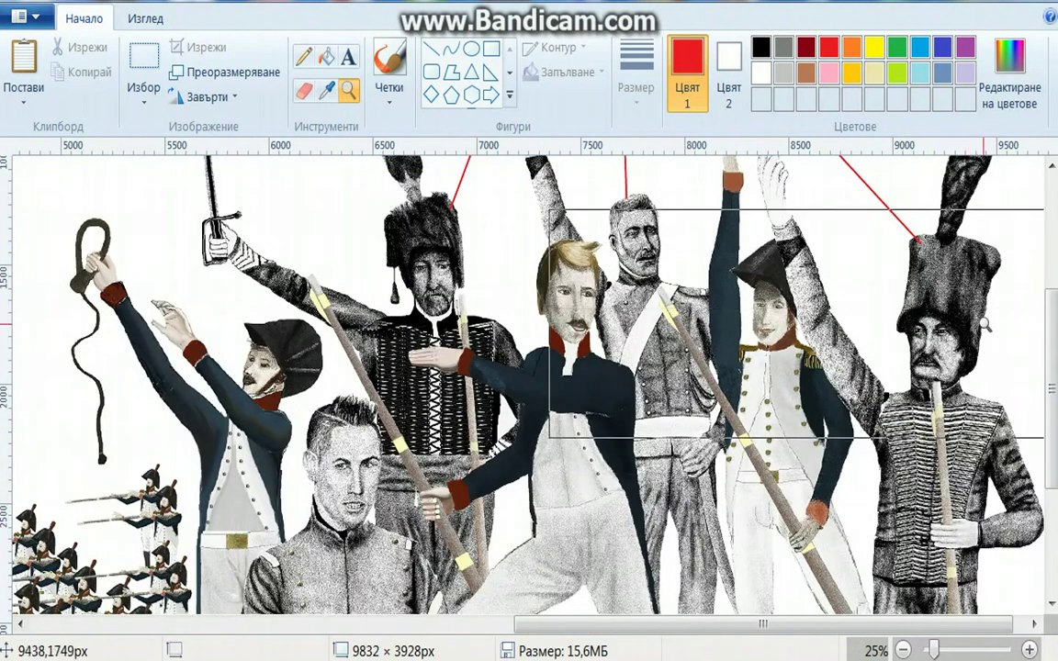
{"action": "left_click", "coordinate": [822, 330]}
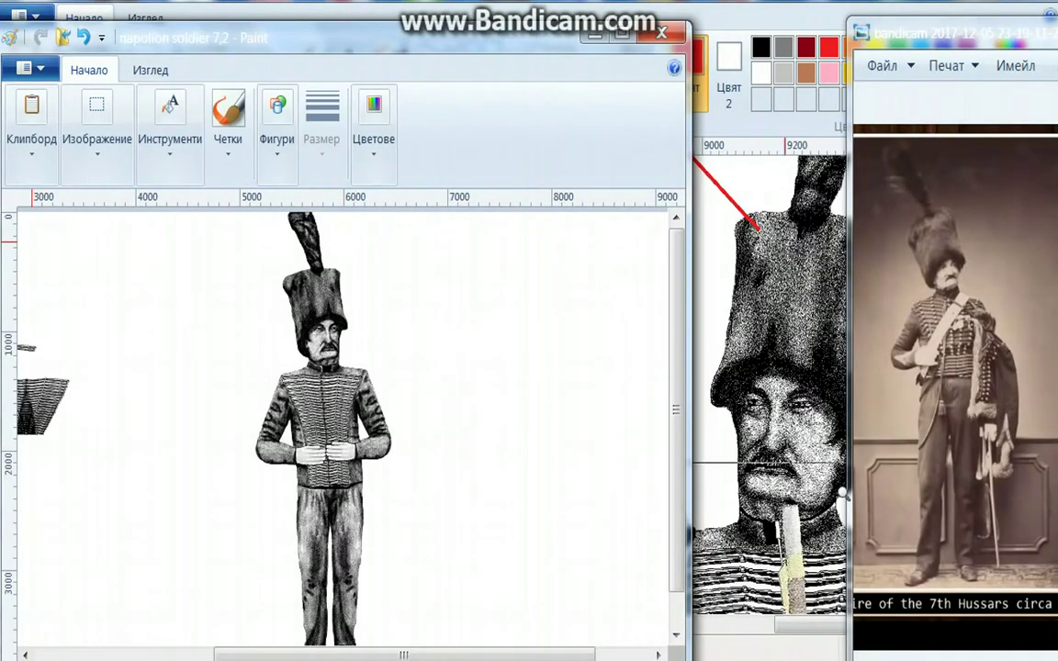
{"action": "scroll", "coordinate": [948, 296], "scroll_direction": "up", "scroll_amount": 2}
{"action": "scroll", "coordinate": [948, 296], "scroll_direction": "up", "scroll_amount": 3}
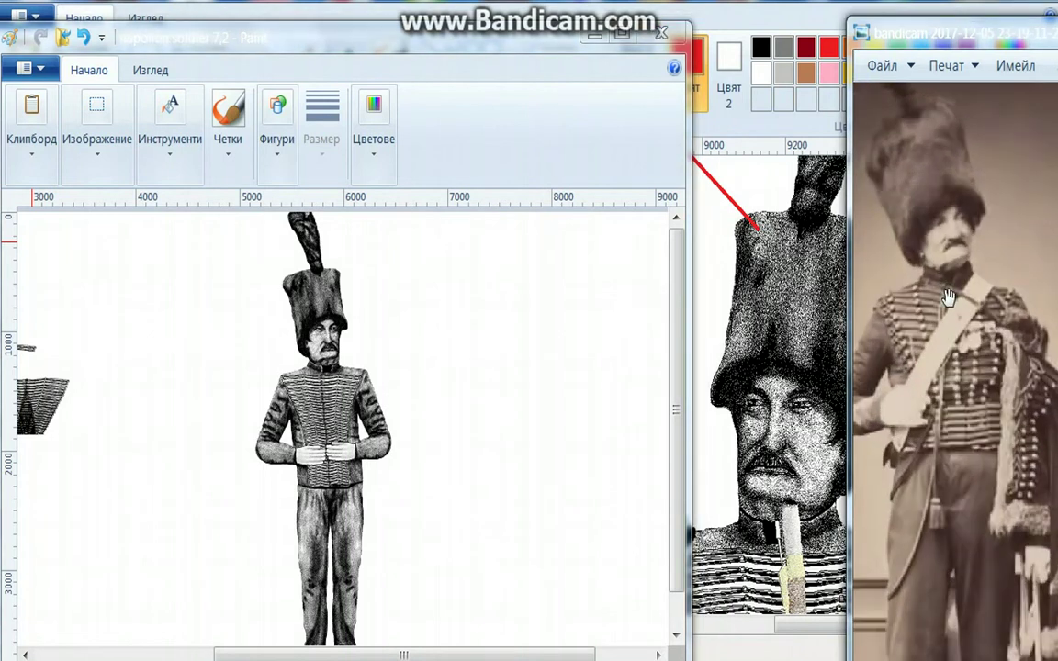
{"action": "left_click_drag", "start_coordinate": [963, 395], "coordinate": [966, 431]}
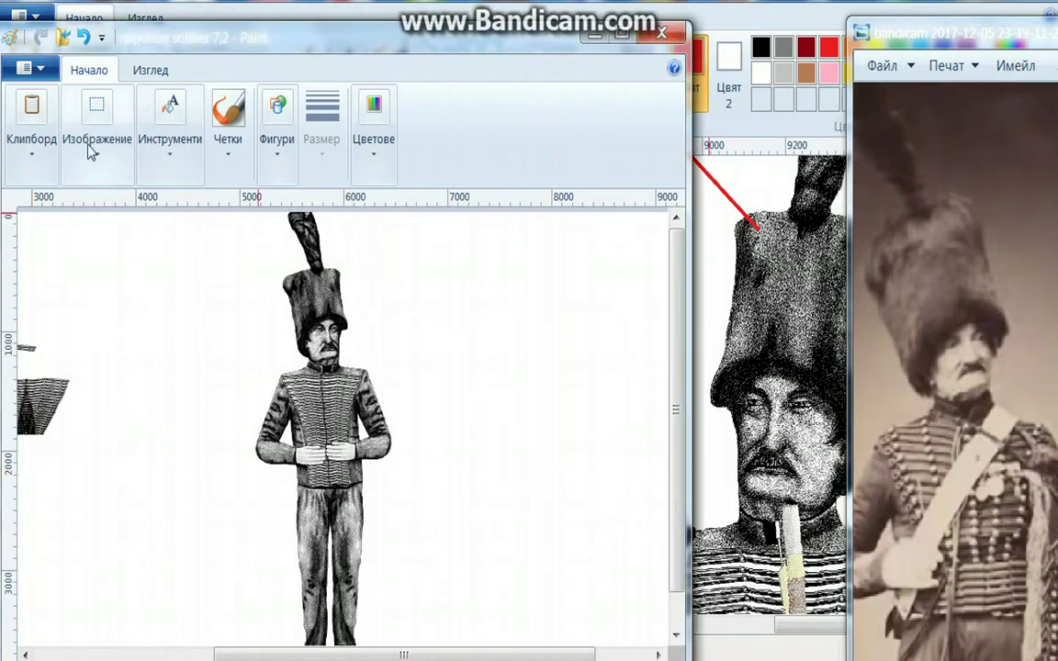
Magnify the face and fur hat in the full-figure hussar drawing to compare them with the 7th Hussars photograph
{"action": "left_click", "coordinate": [37, 147]}
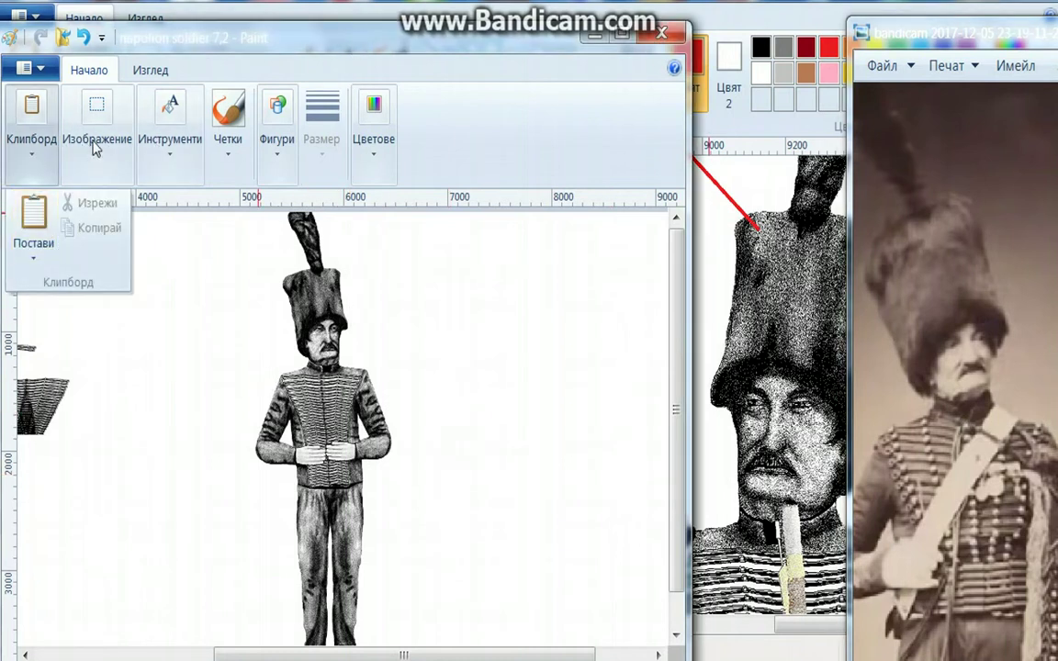
{"action": "left_click", "coordinate": [95, 108]}
{"action": "left_click", "coordinate": [103, 167]}
{"action": "key", "text": "ctrl+v"}
{"action": "left_click_drag", "start_coordinate": [372, 491], "coordinate": [344, 340]}
{"action": "left_click", "coordinate": [345, 340]}
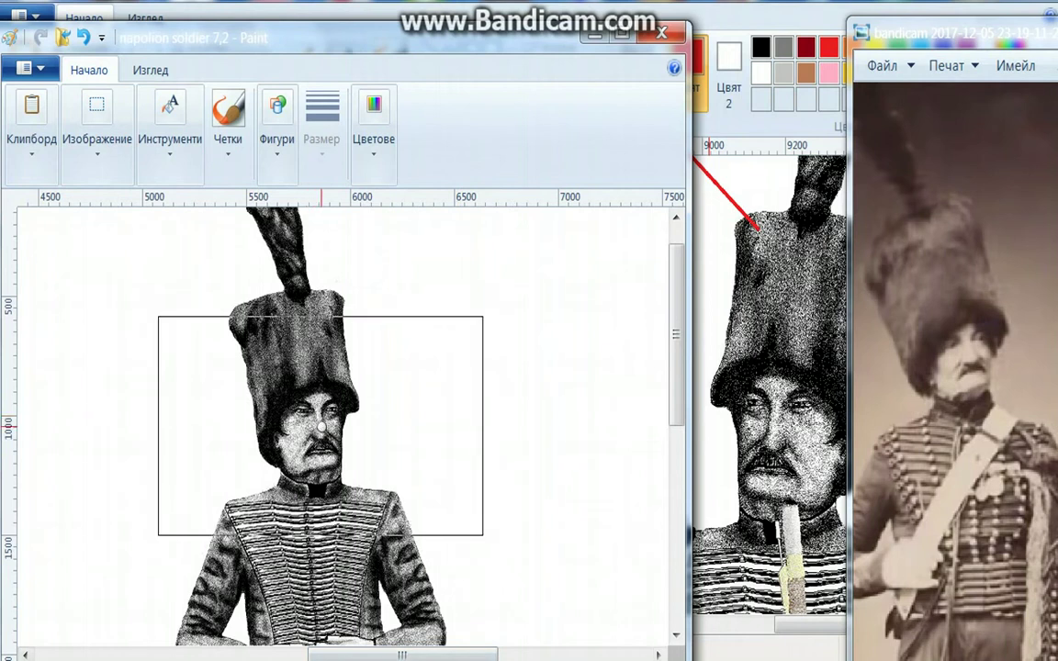
{"action": "left_click", "coordinate": [328, 413]}
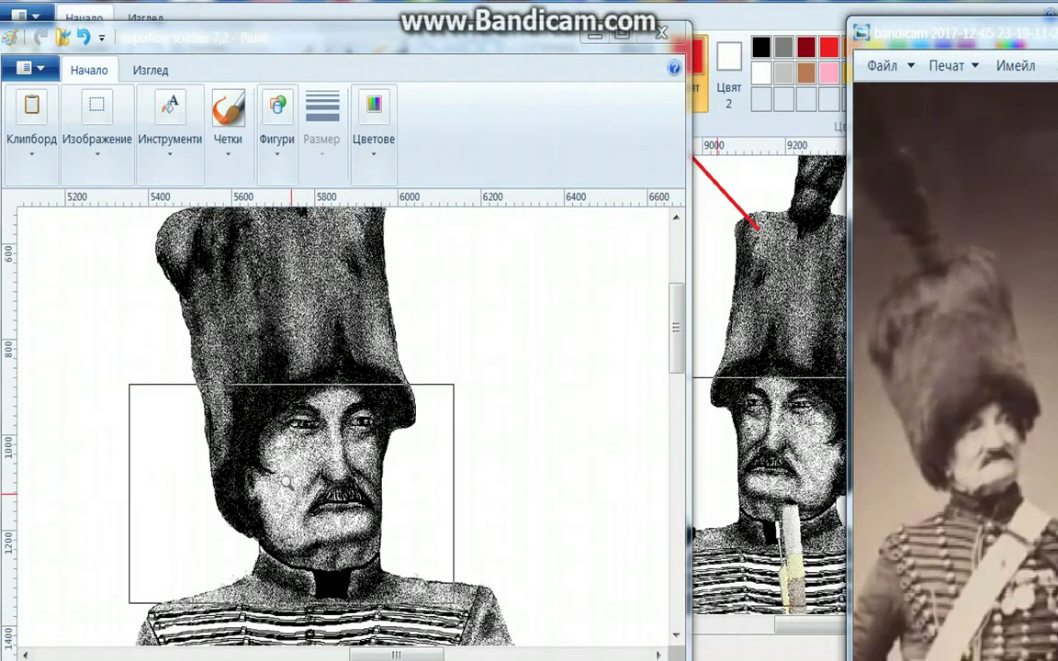
{"action": "left_click", "coordinate": [319, 438]}
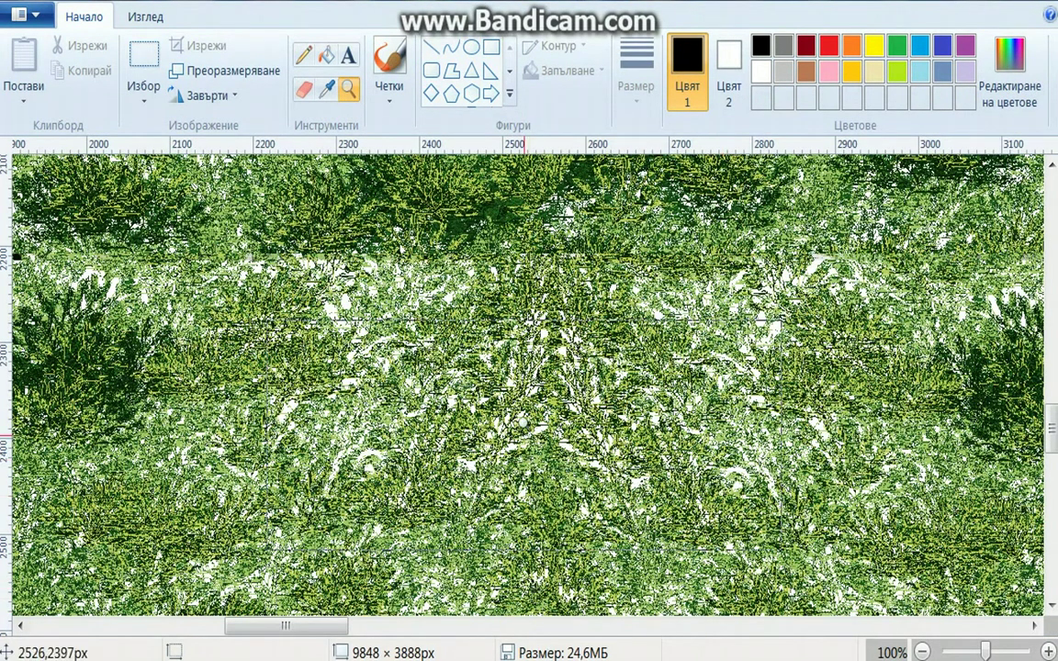
Inspect the grass background drawing from close-up detail out to the wider landscape
{"action": "right_click", "coordinate": [527, 412]}
{"action": "right_click", "coordinate": [523, 416]}
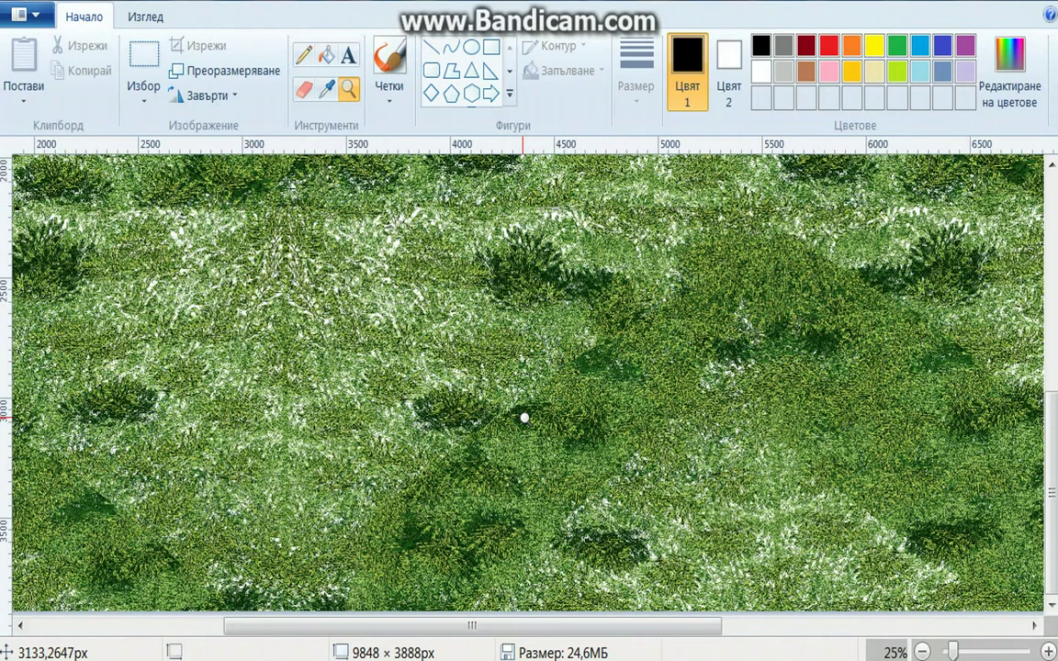
{"action": "right_click", "coordinate": [524, 418]}
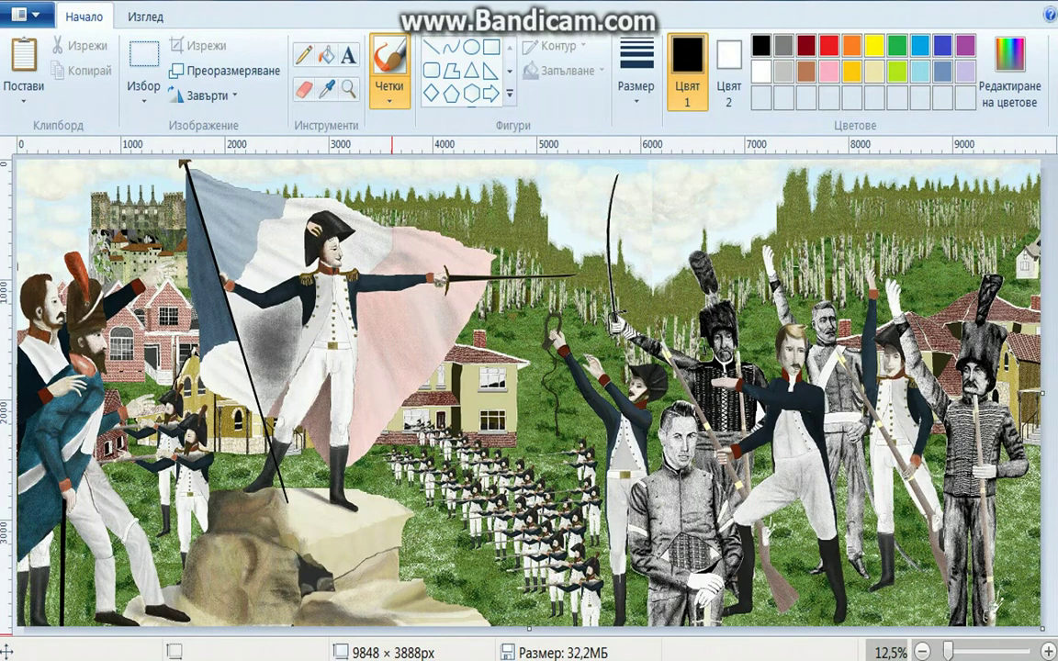
{"action": "key", "text": "ctrl+a"}
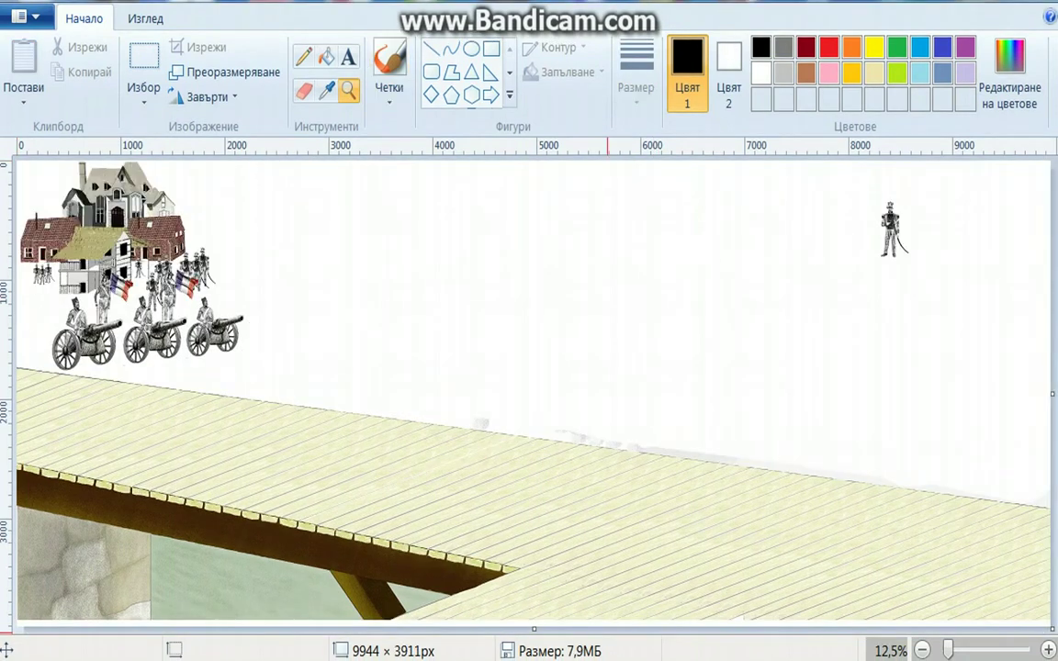
Inspect the cannons, flag bearers and soldiers in front of the houses in the wooden bridge drawing, from close up to overview
{"action": "left_click_drag", "start_coordinate": [454, 574], "coordinate": [197, 259]}
{"action": "left_click", "coordinate": [271, 420]}
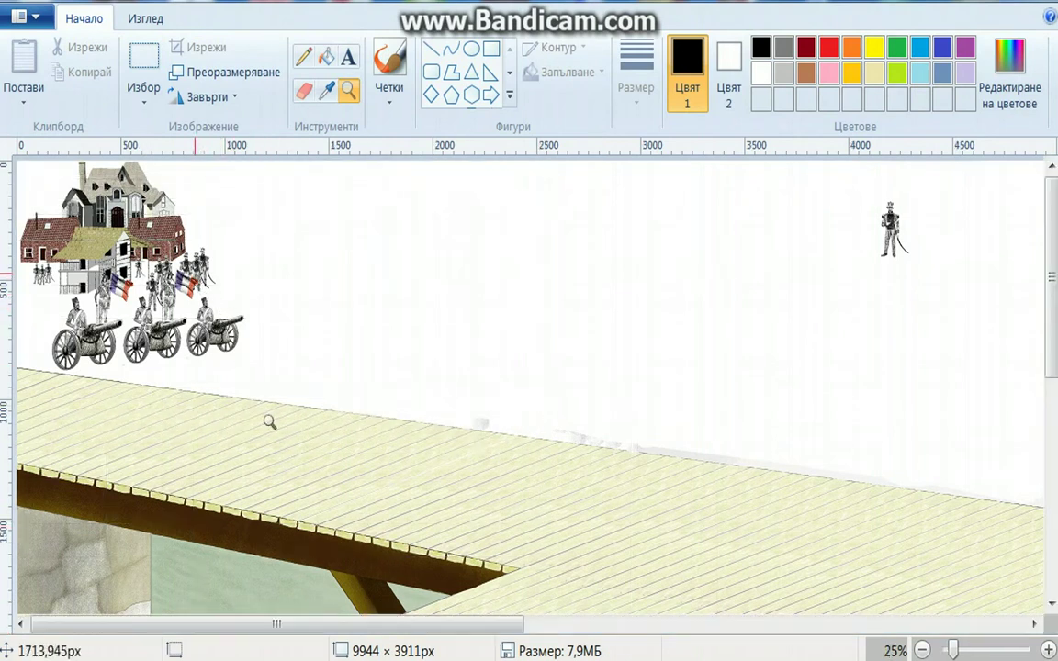
{"action": "scroll", "coordinate": [271, 420], "scroll_direction": "up", "scroll_amount": 1}
{"action": "left_click_drag", "start_coordinate": [333, 505], "coordinate": [284, 454]}
{"action": "scroll", "coordinate": [267, 450], "scroll_direction": "up", "scroll_amount": 1}
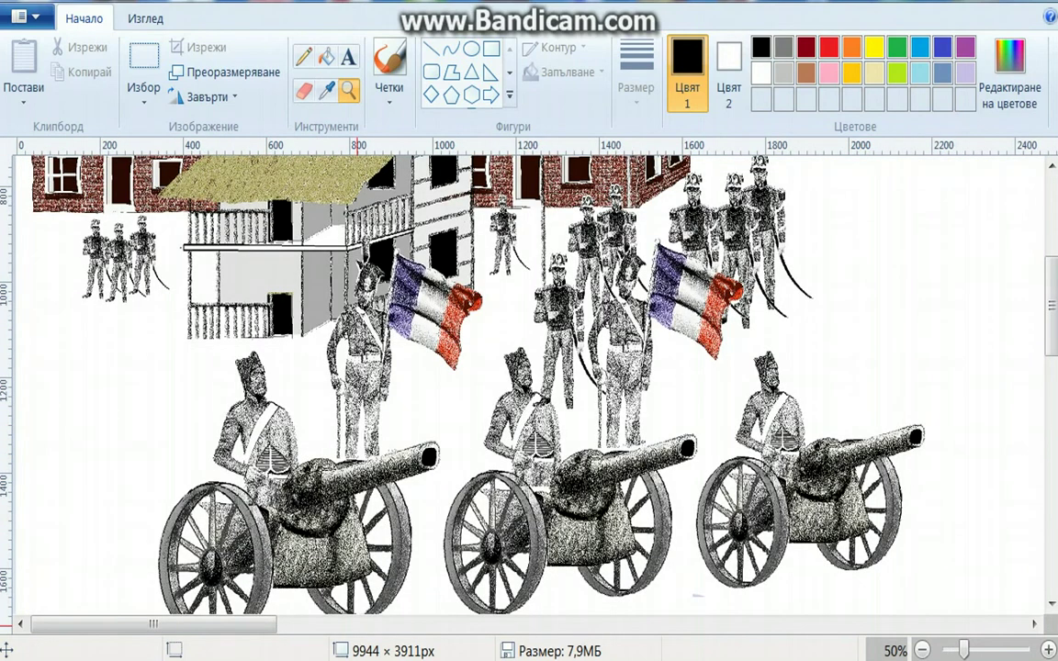
{"action": "scroll", "coordinate": [449, 441], "scroll_direction": "down", "scroll_amount": 1}
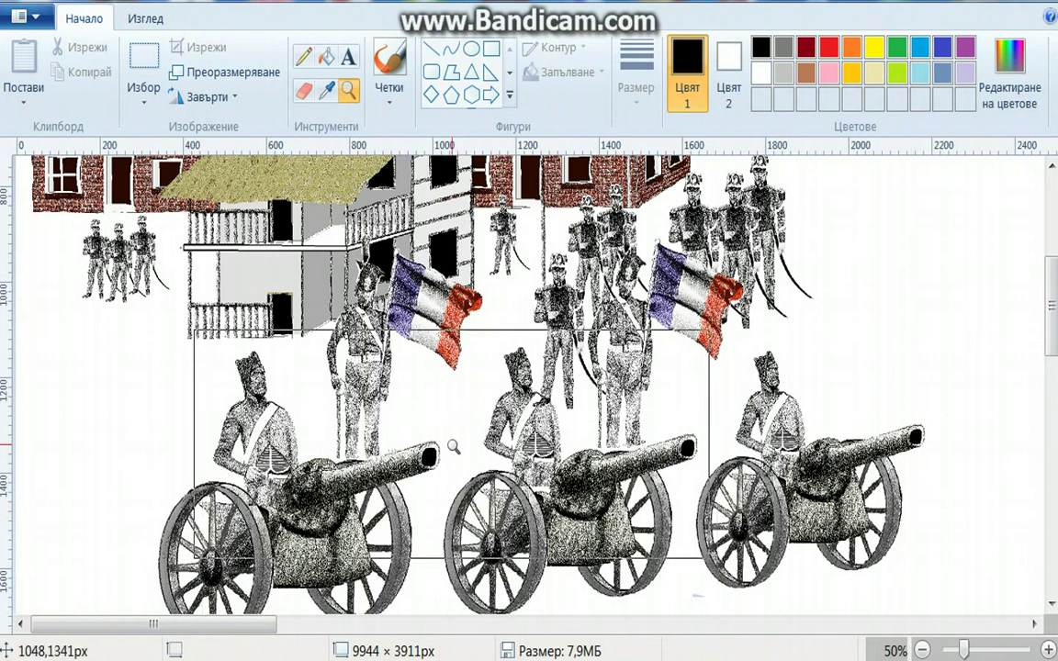
{"action": "scroll", "coordinate": [454, 433], "scroll_direction": "down", "scroll_amount": 1}
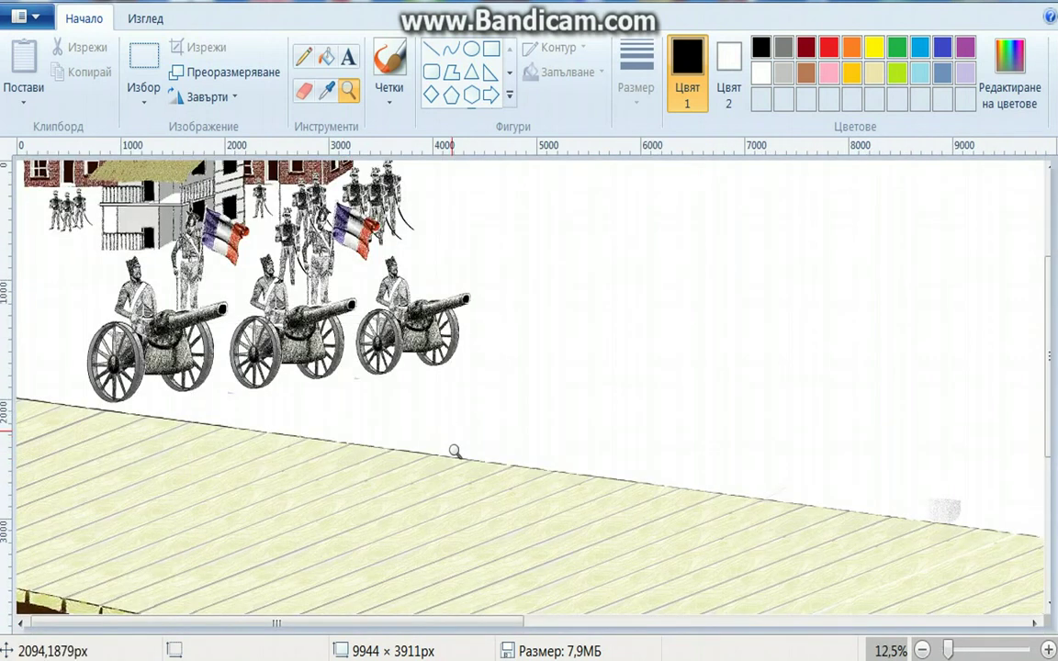